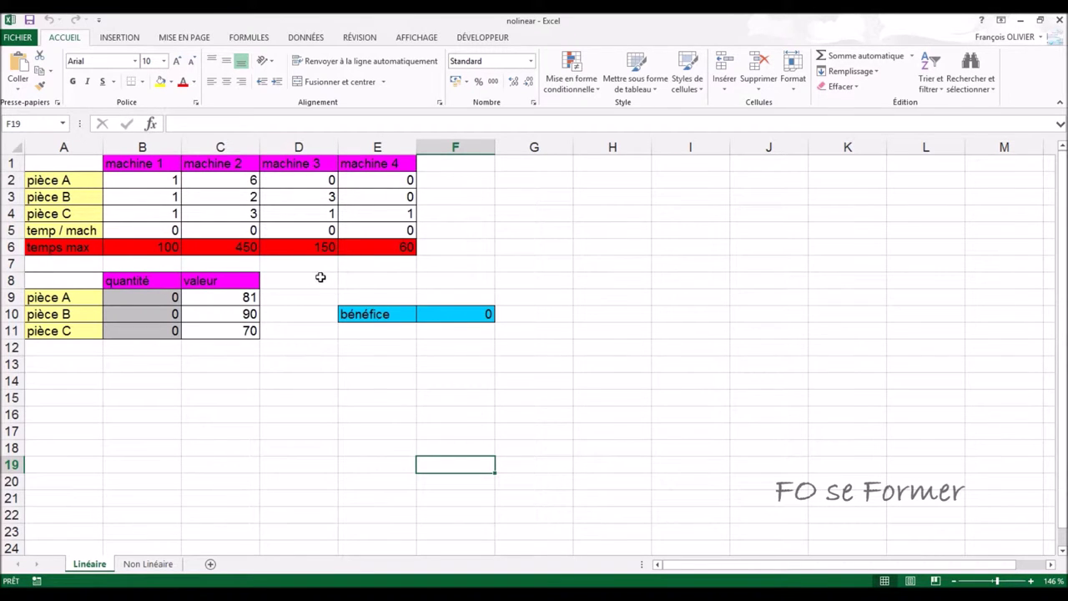
Step: Display the Linéaire sheet's formulas, such as the machine time totals and bénéfice, instead of results
left_click(249, 39)
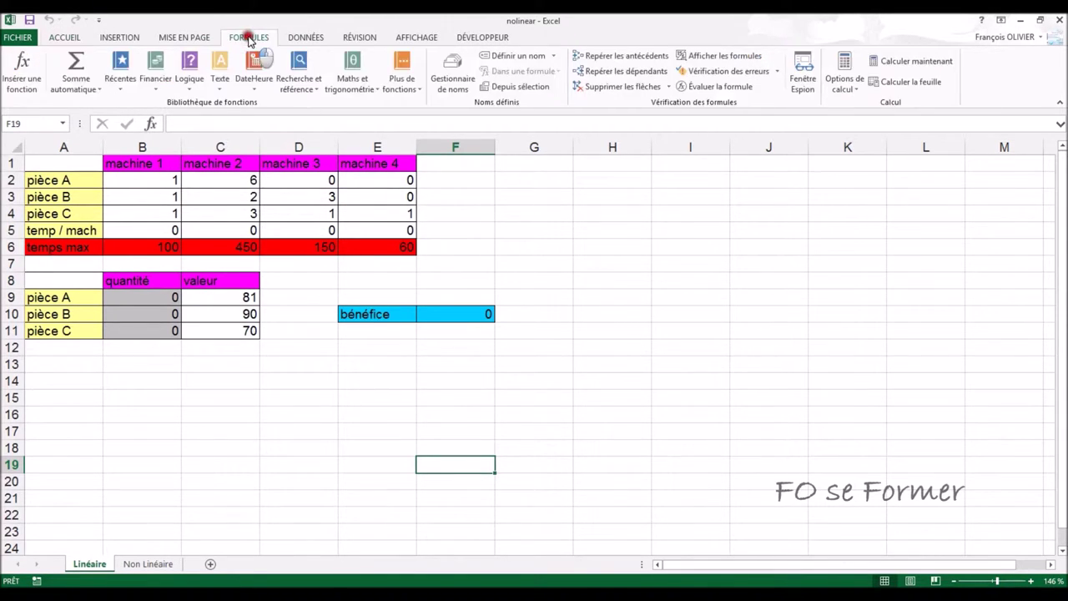
left_click(723, 58)
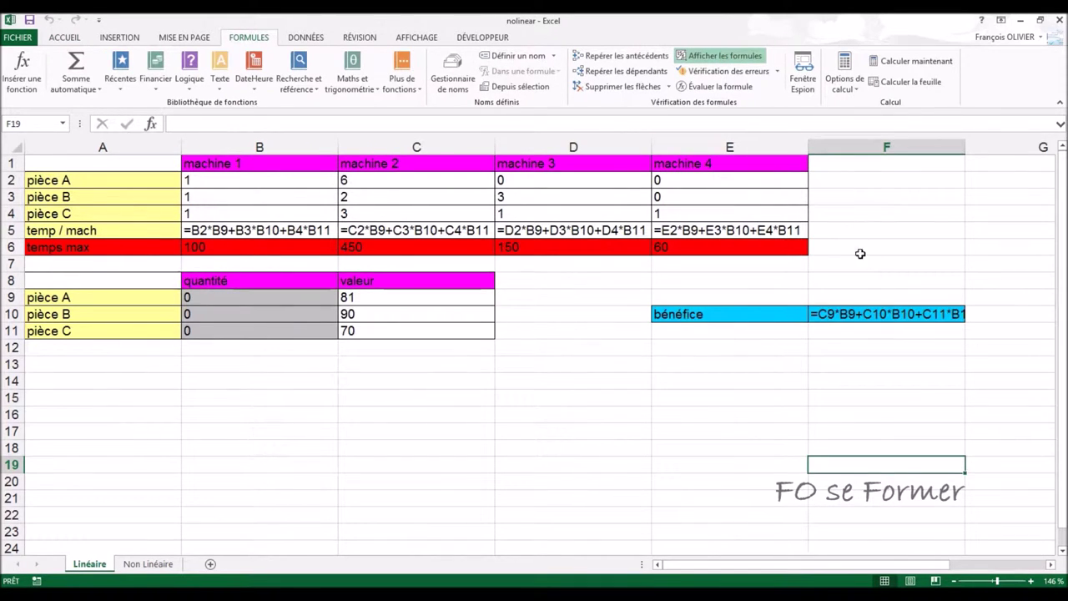
double_click(869, 314)
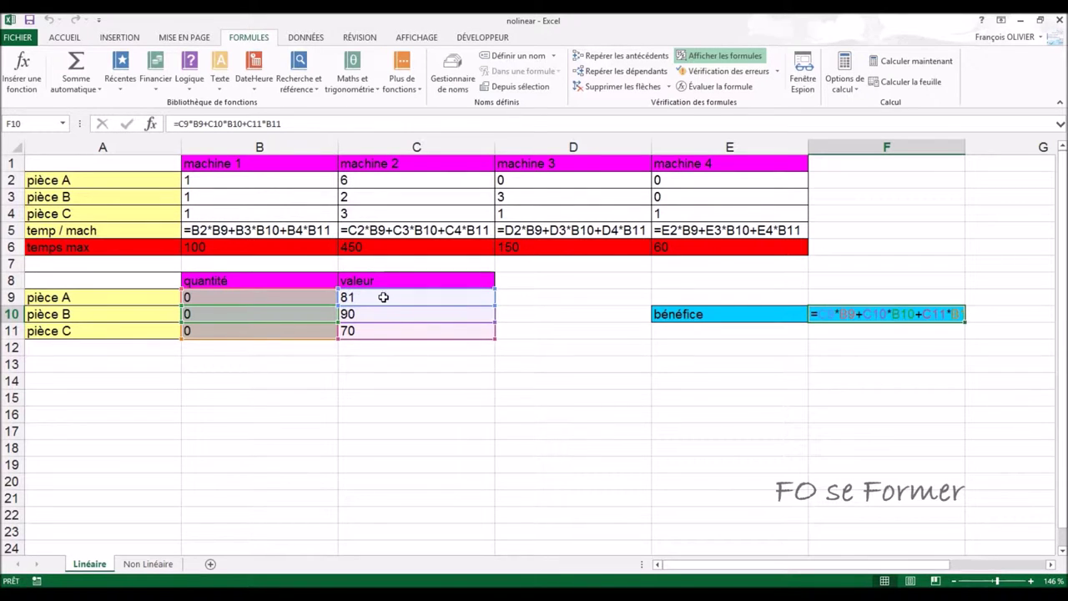
double_click(312, 230)
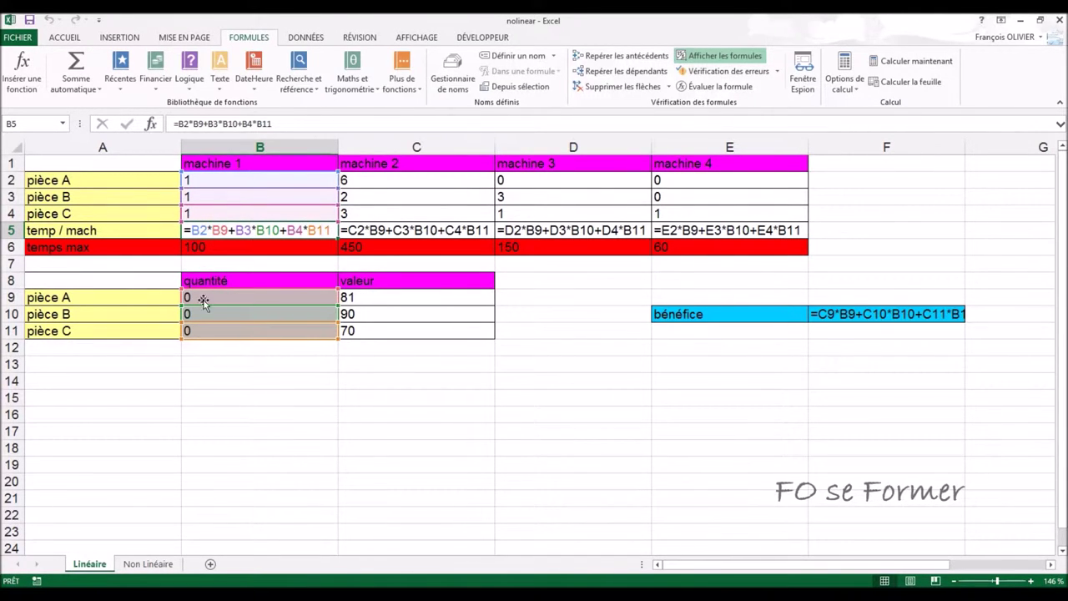
double_click(373, 231)
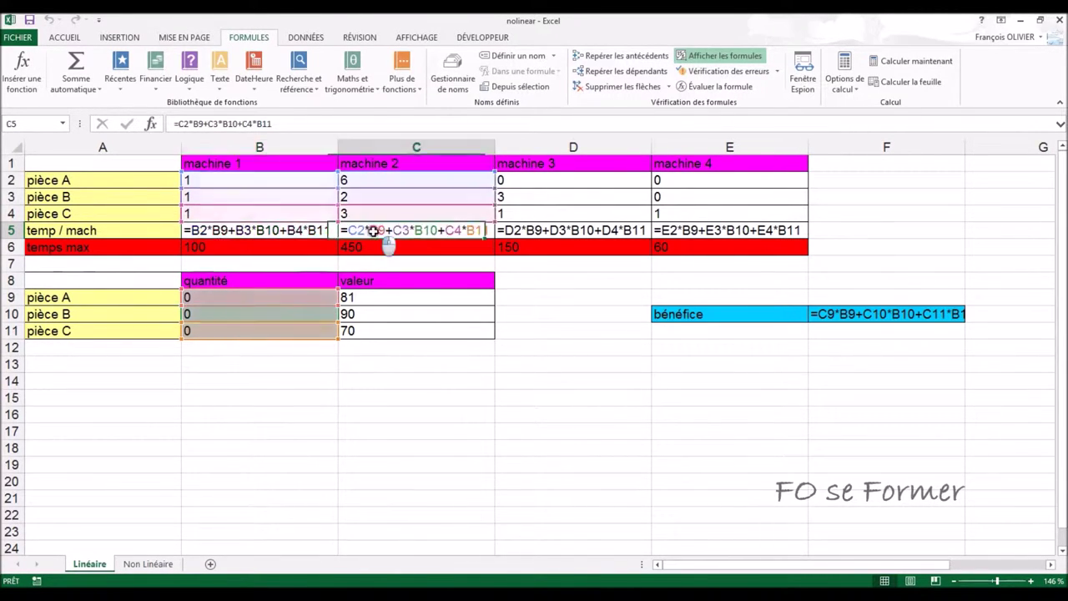
double_click(522, 232)
double_click(661, 230)
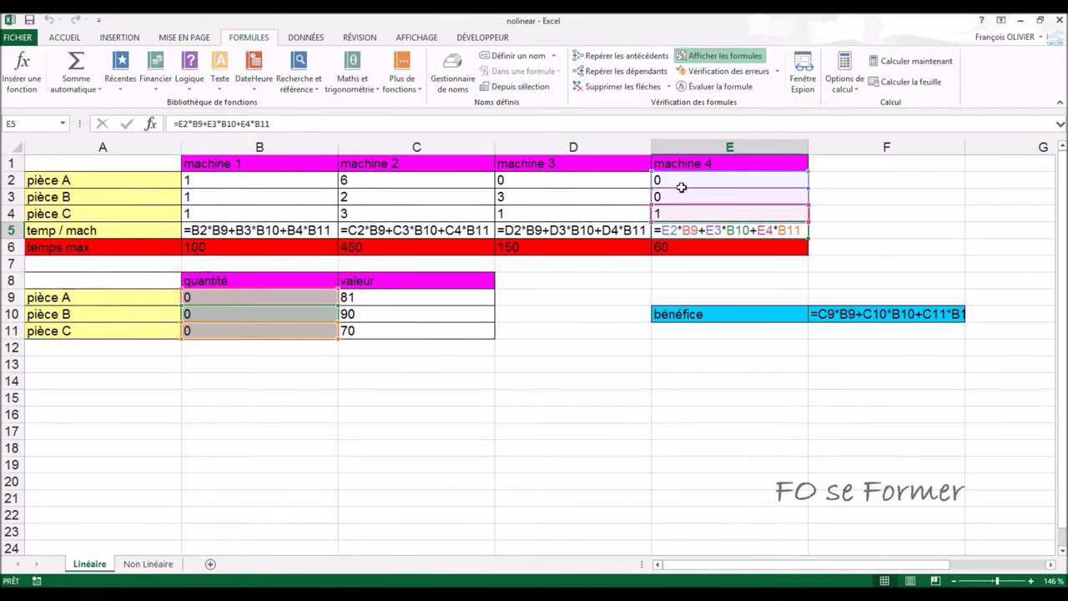
left_click(709, 57)
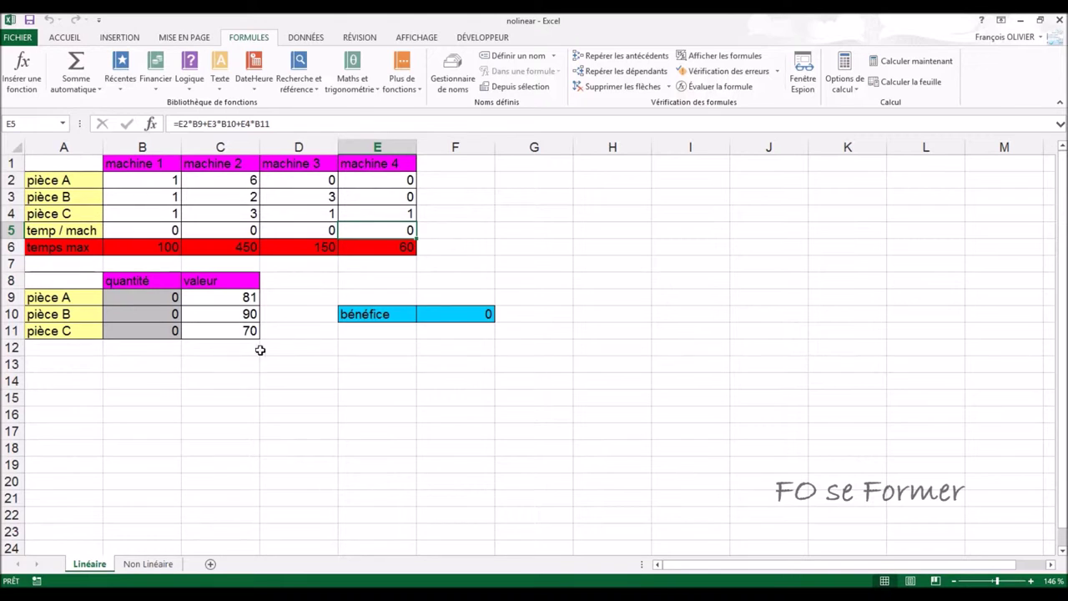
left_click(302, 37)
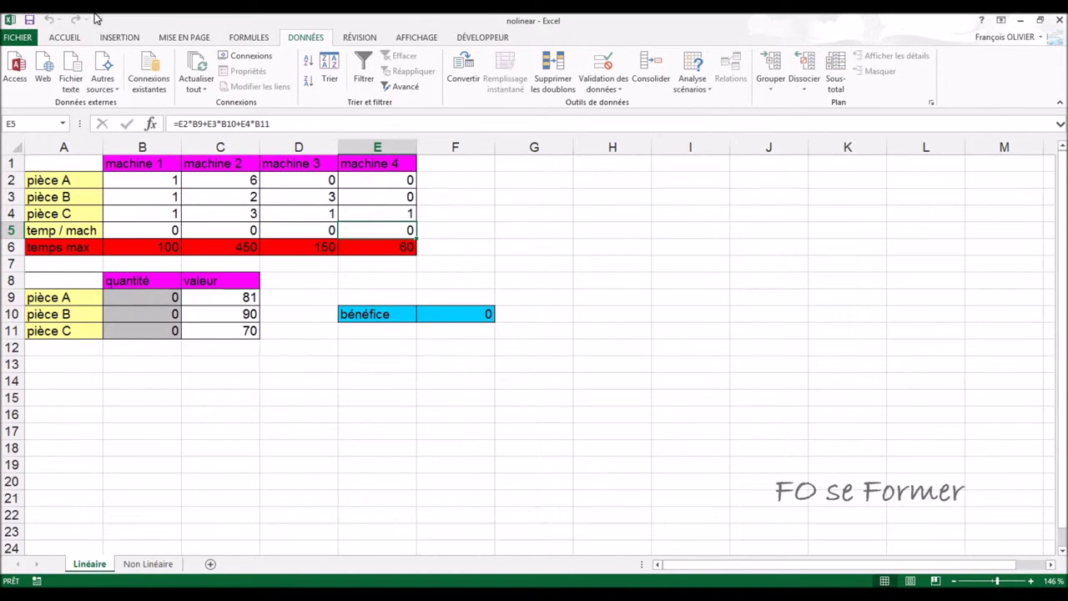
Step: Enable the Complément Solver add-in via Options > Compléments and launch Solver
left_click(18, 38)
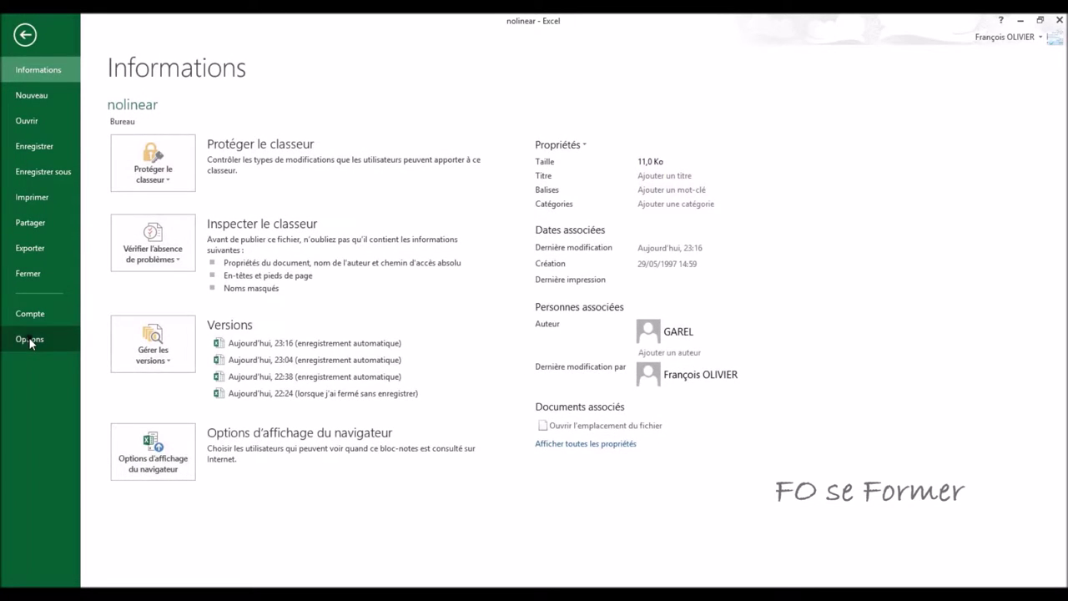
left_click(29, 339)
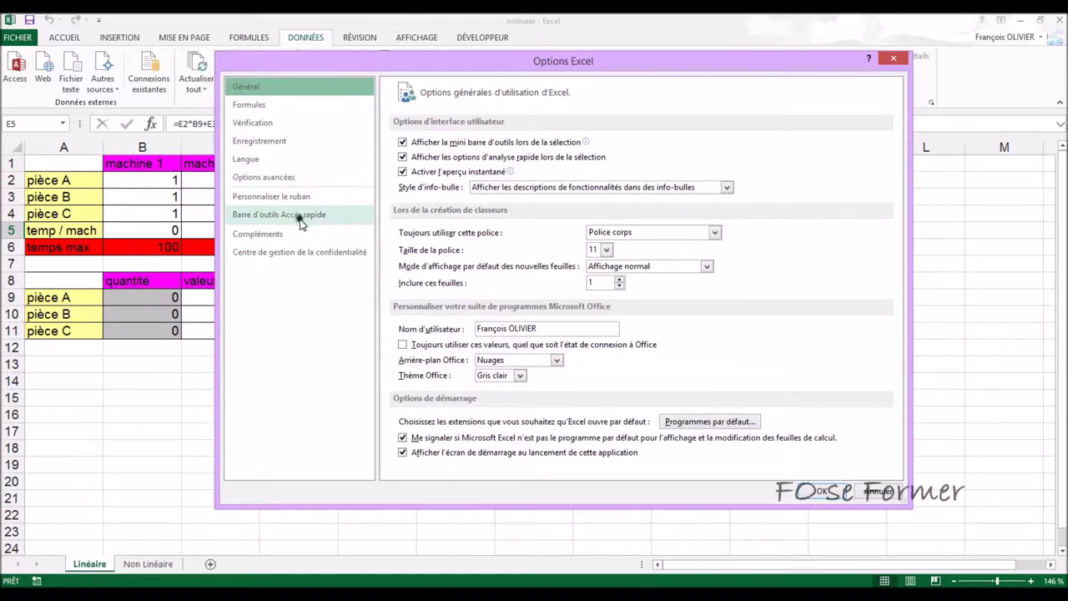
left_click(284, 236)
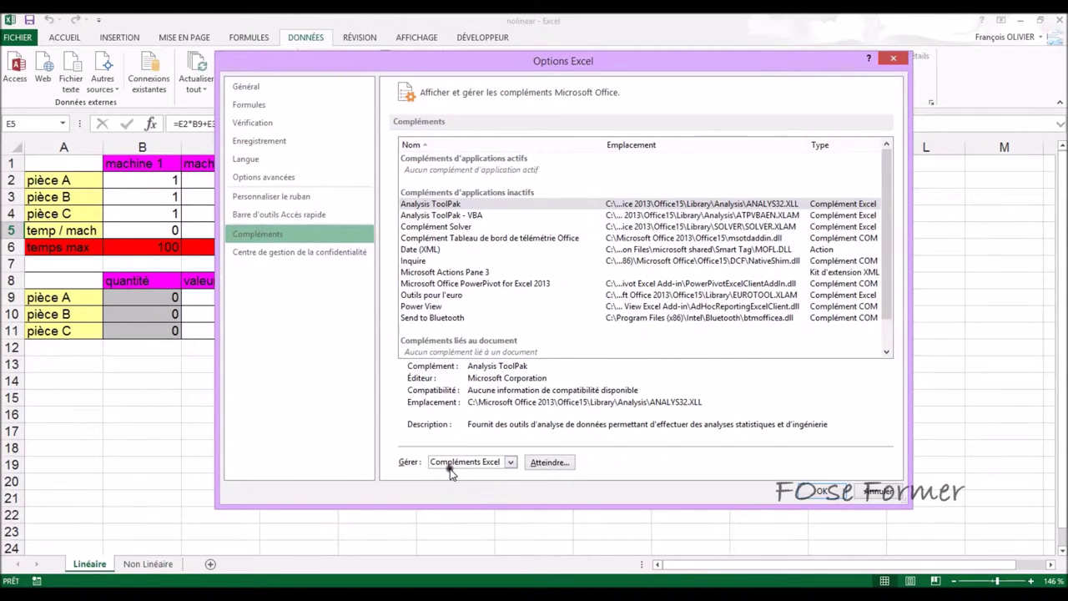
left_click(544, 462)
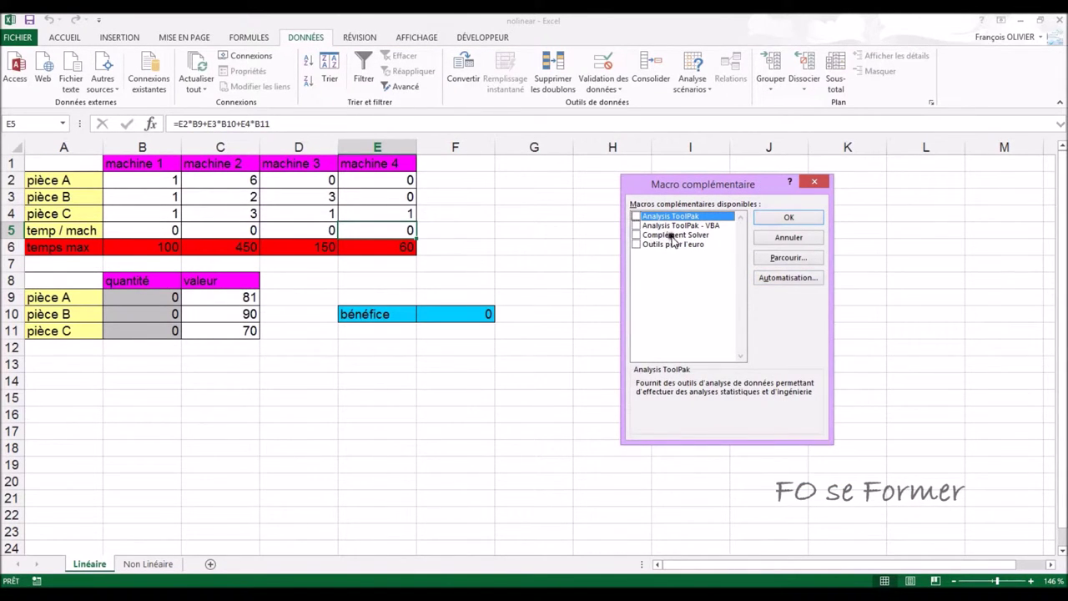
left_click(636, 235)
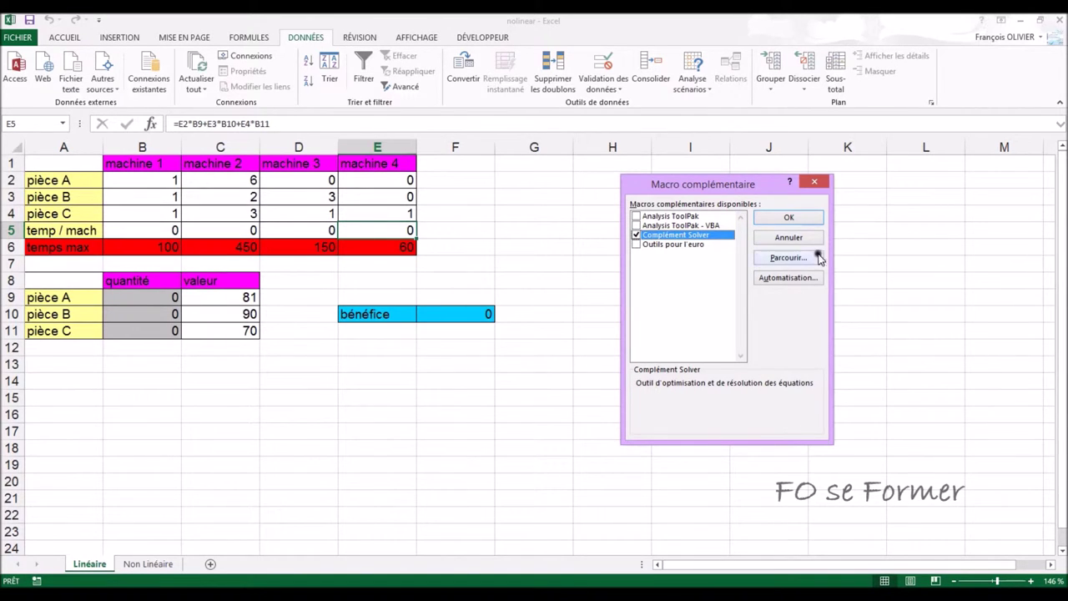
left_click(814, 217)
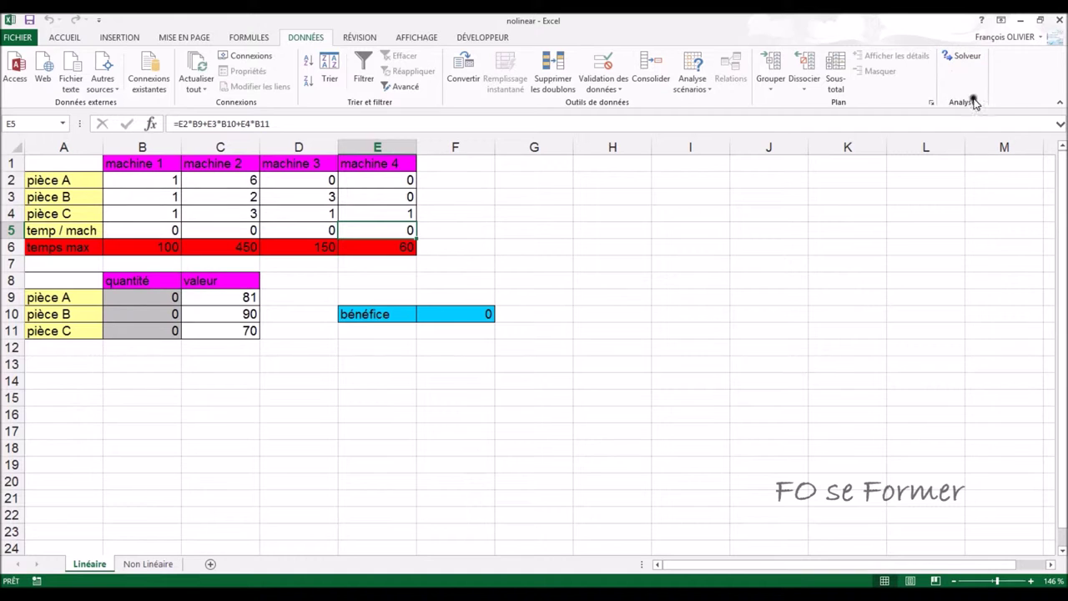
left_click(961, 58)
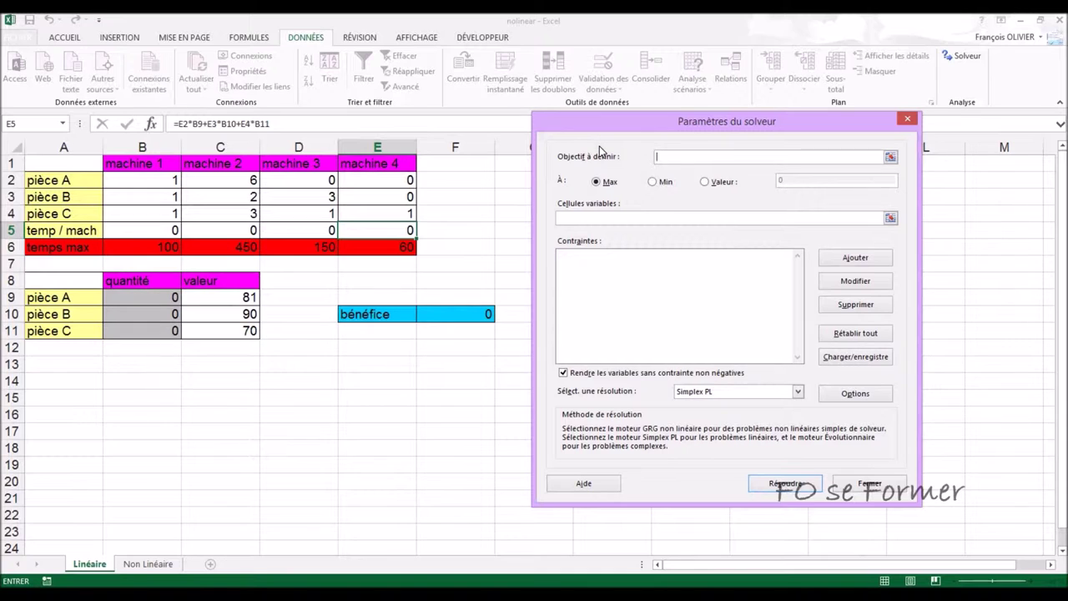
Step: Set Solver to maximise $F$10 by changing the variable cells $B$9:$B$11
left_click(654, 158)
left_click(469, 318)
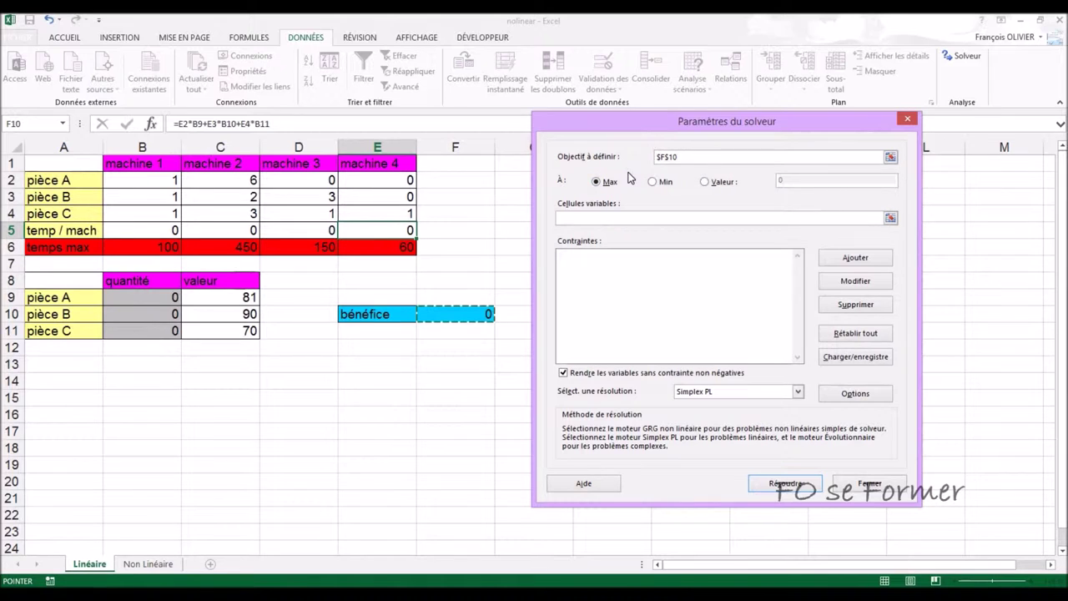
left_click(593, 218)
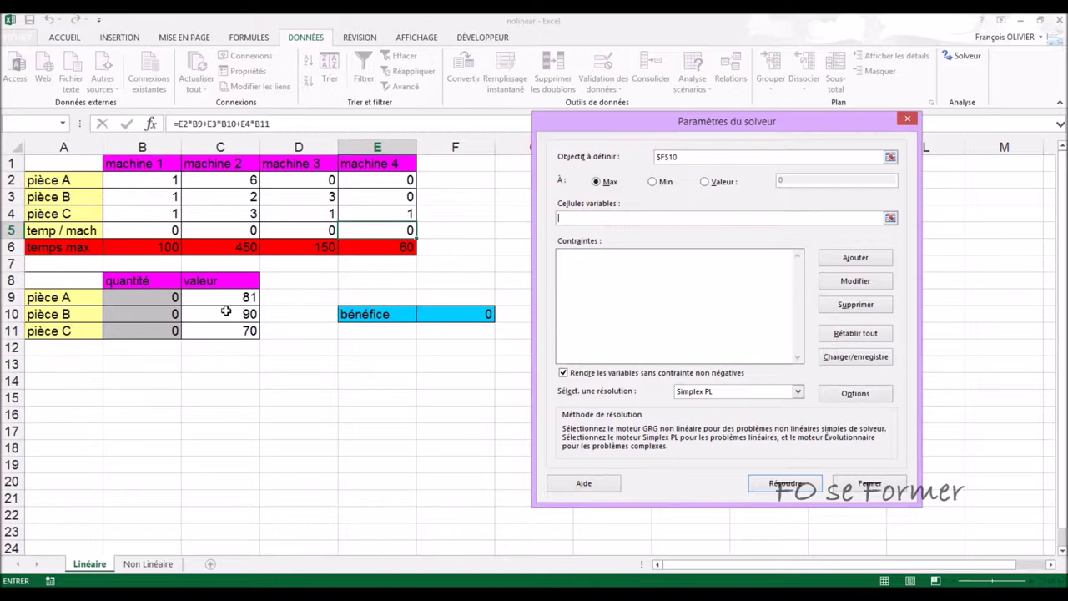
left_click_drag(152, 307, 147, 325)
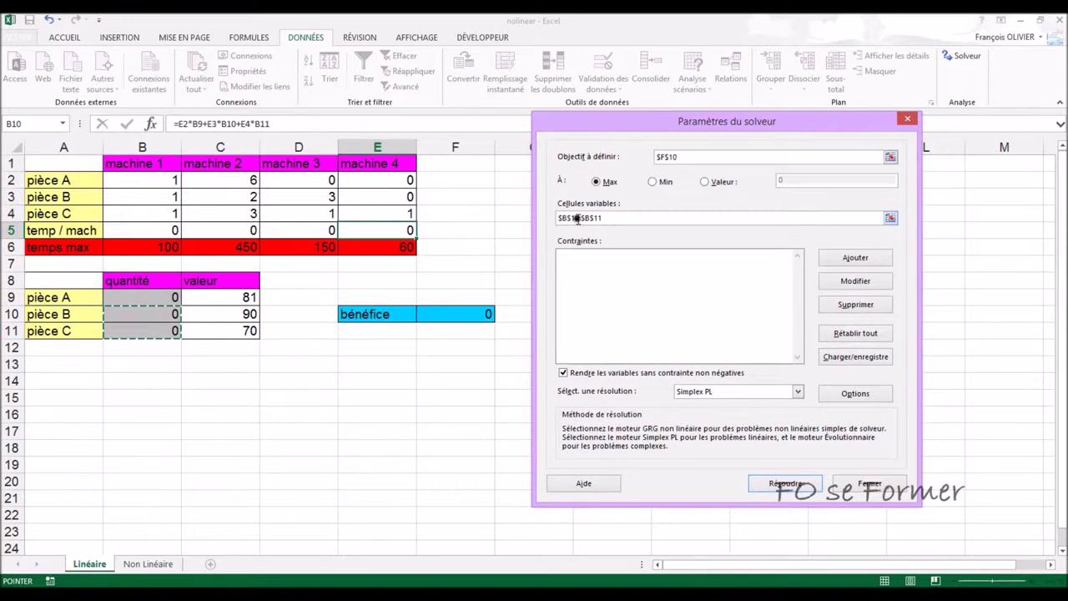
left_click_drag(613, 218, 493, 215)
key("BackSpace")
left_click_drag(173, 294, 175, 330)
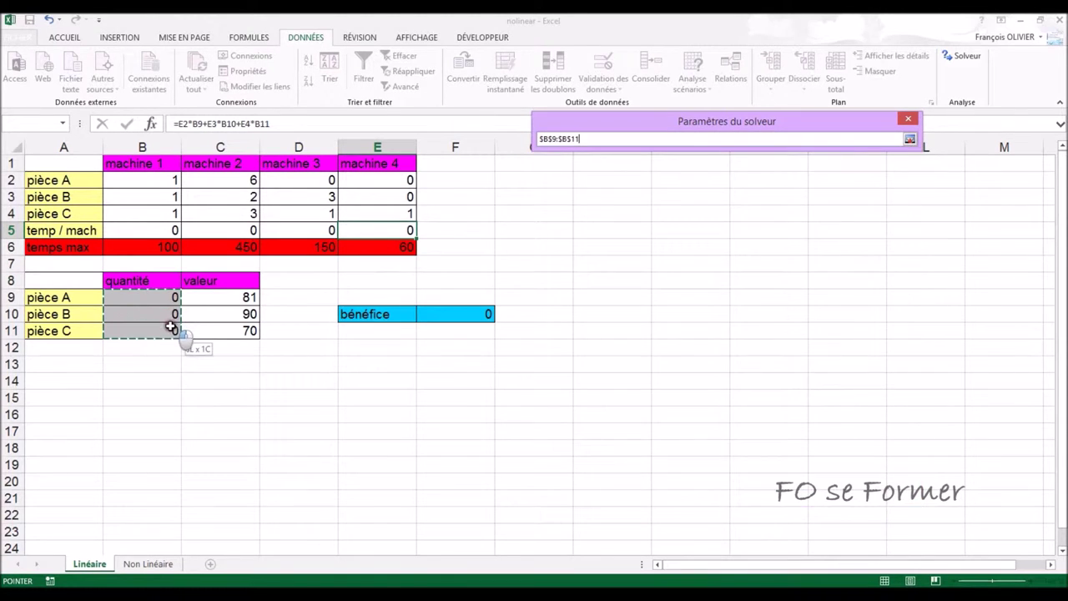
left_click(628, 280)
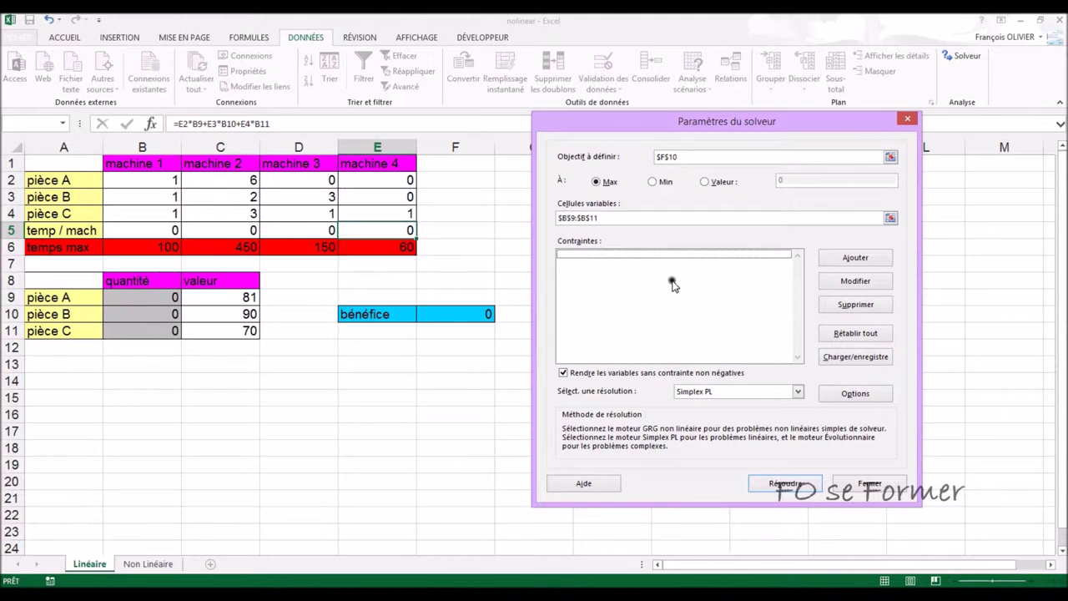
Step: Add the constraint $B$5 <= $B$6 capping machine 1 time
left_click(848, 259)
left_click_drag(745, 272, 695, 213)
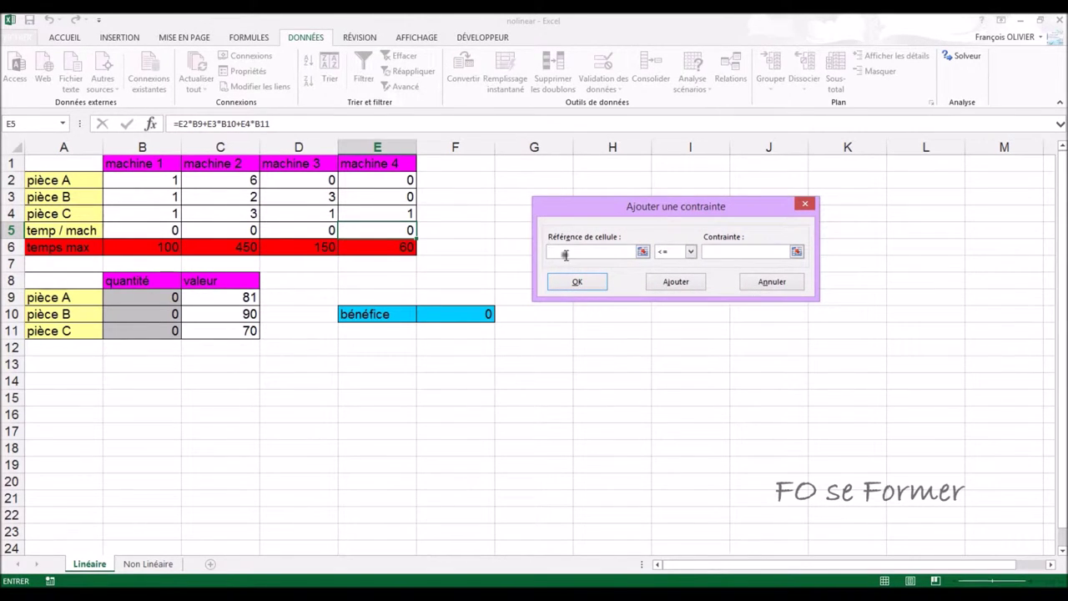
left_click(166, 233)
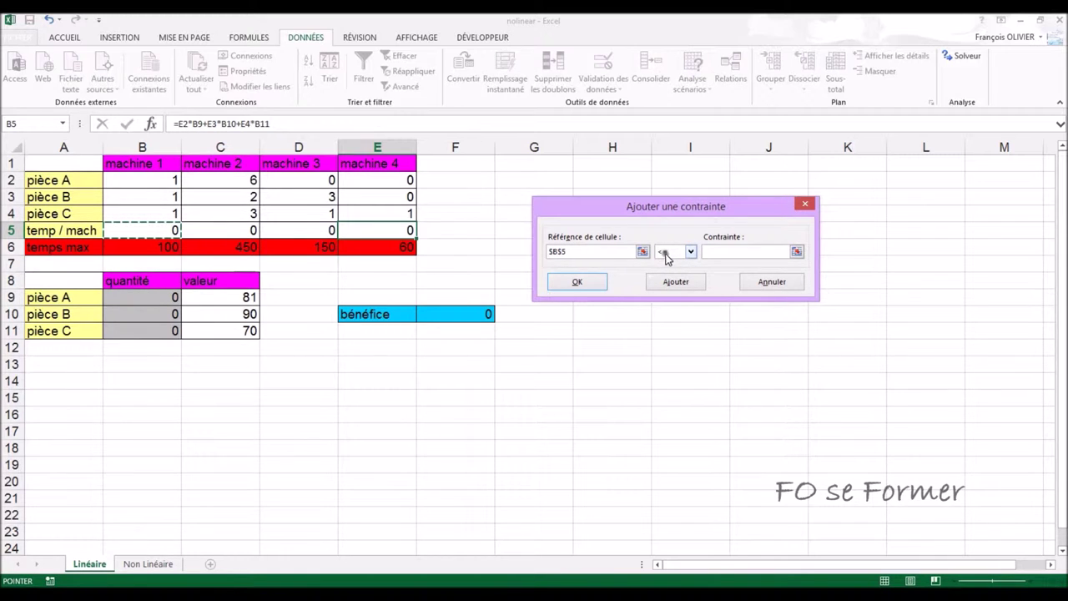
left_click(691, 251)
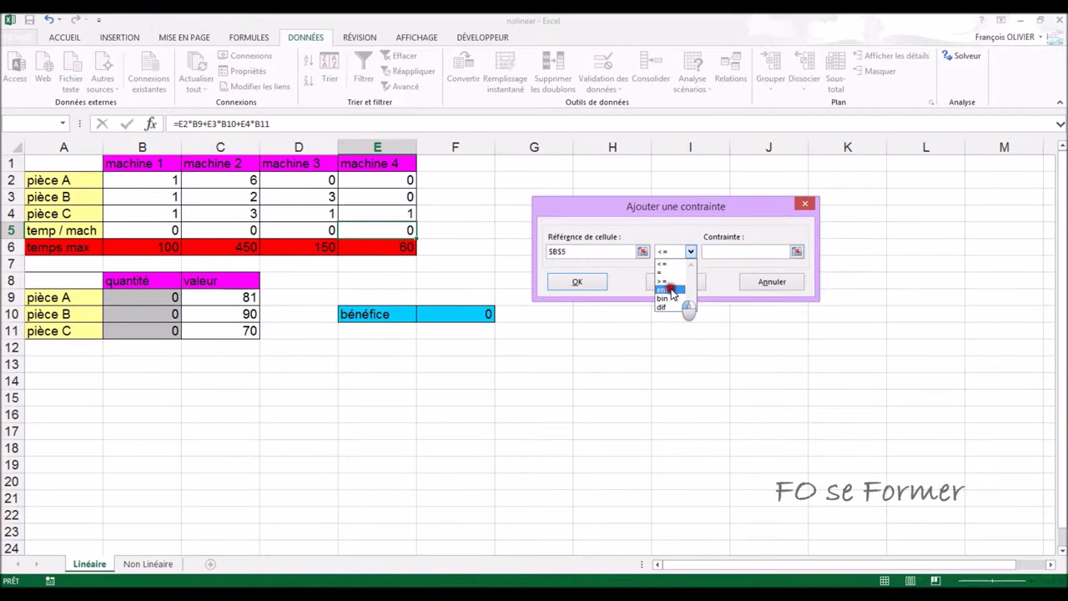
left_click(670, 290)
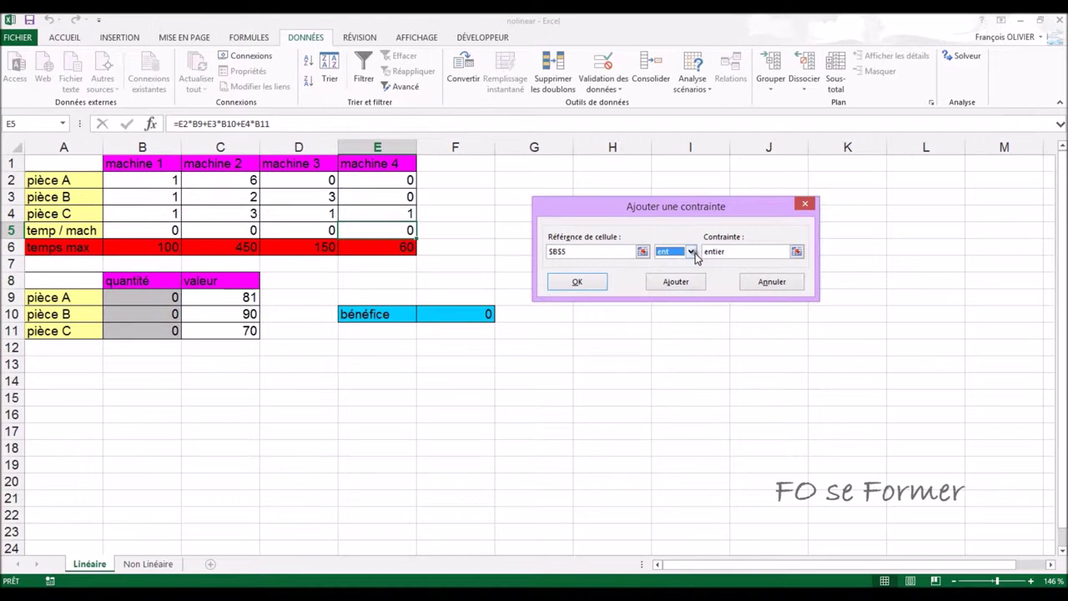
left_click(691, 252)
left_click(673, 300)
left_click(691, 251)
left_click(668, 307)
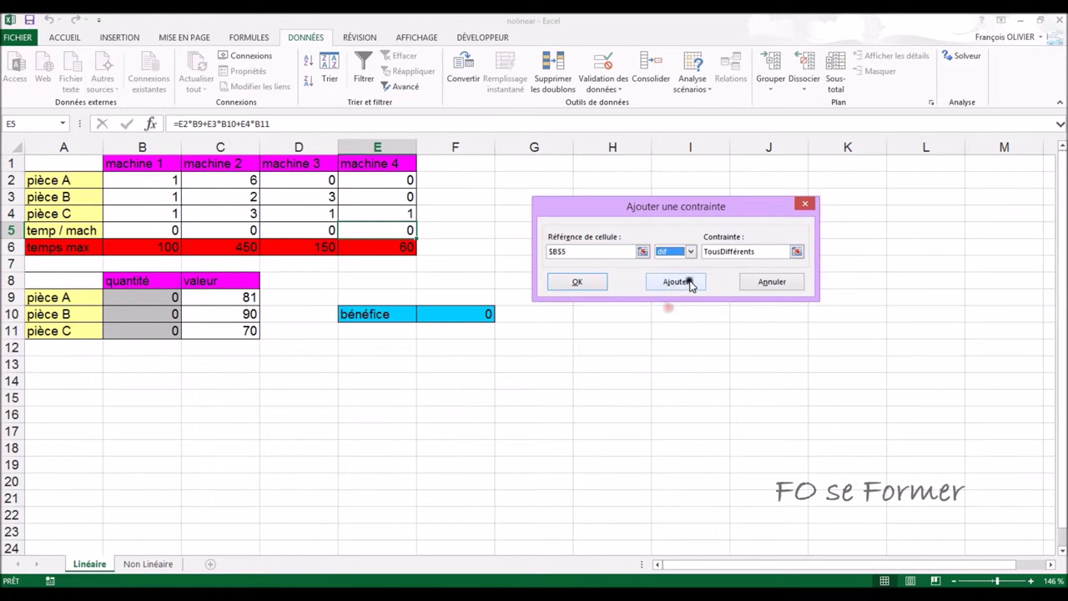
left_click(691, 251)
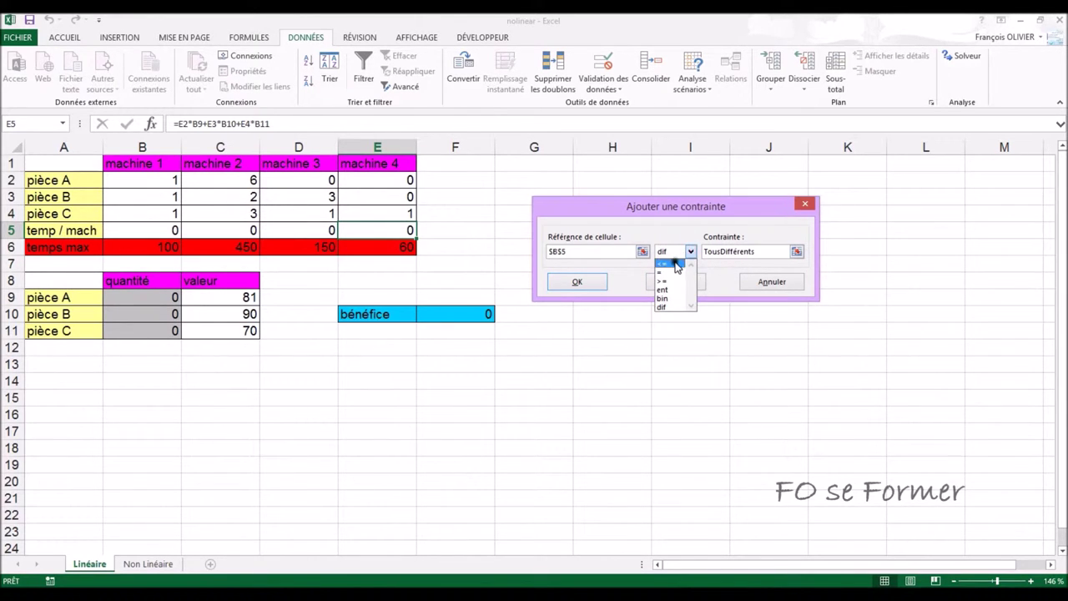
left_click(672, 262)
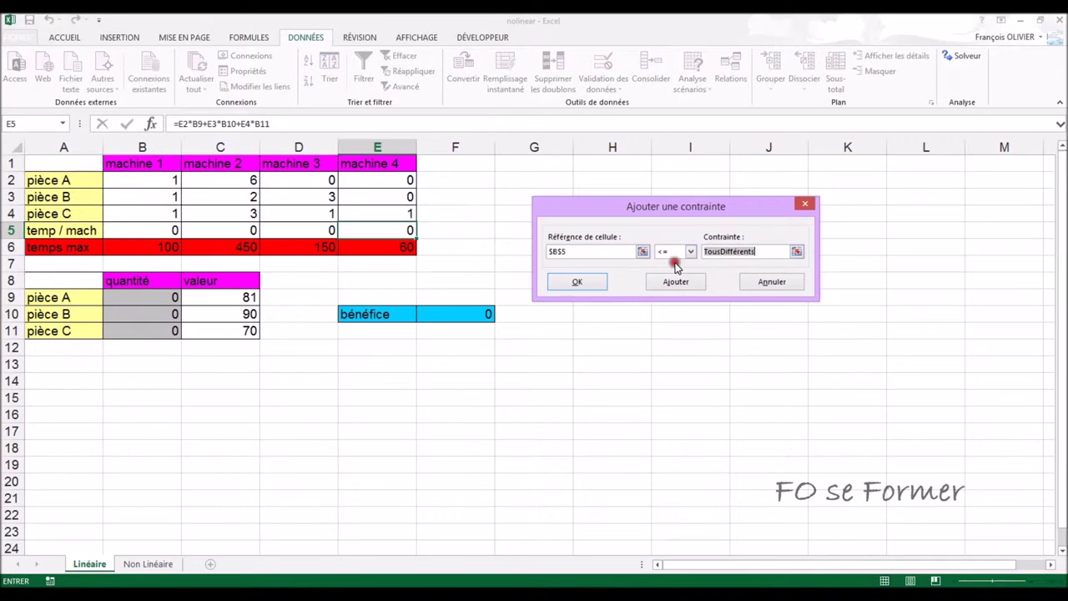
left_click(171, 246)
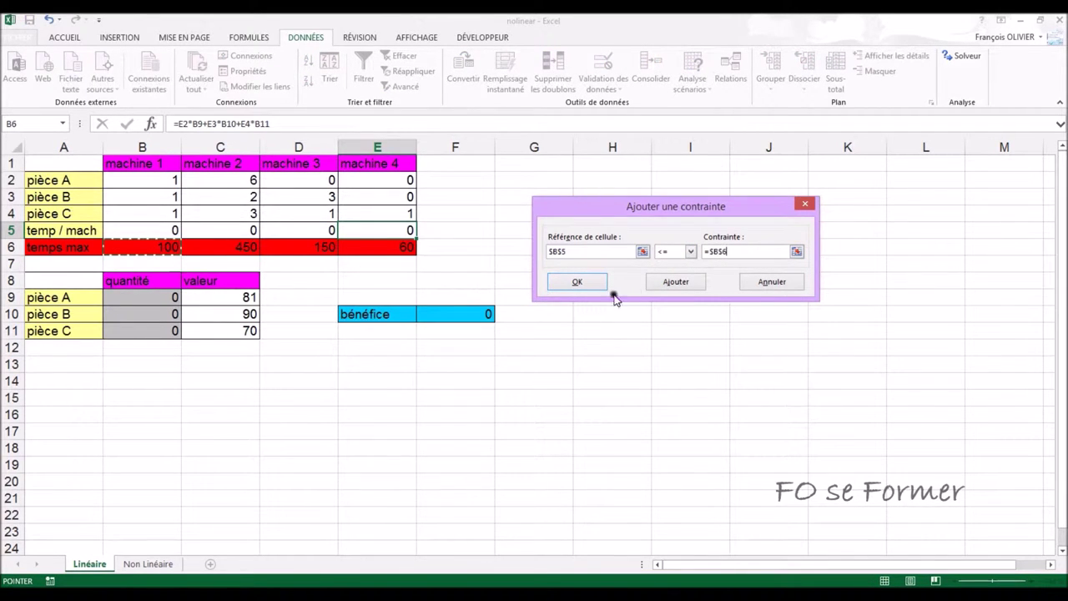
left_click(676, 283)
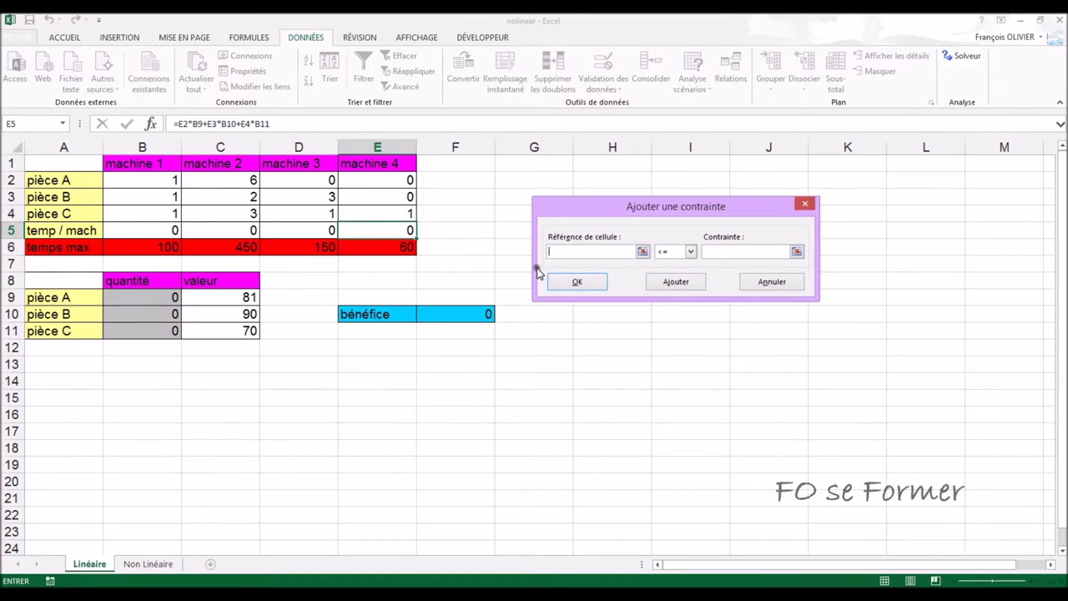
Step: Add constraints $C$5 <= $C$6, $D$5 <= $D$6 and $E$5 <= $E$6 for machines 2–4
left_click(213, 229)
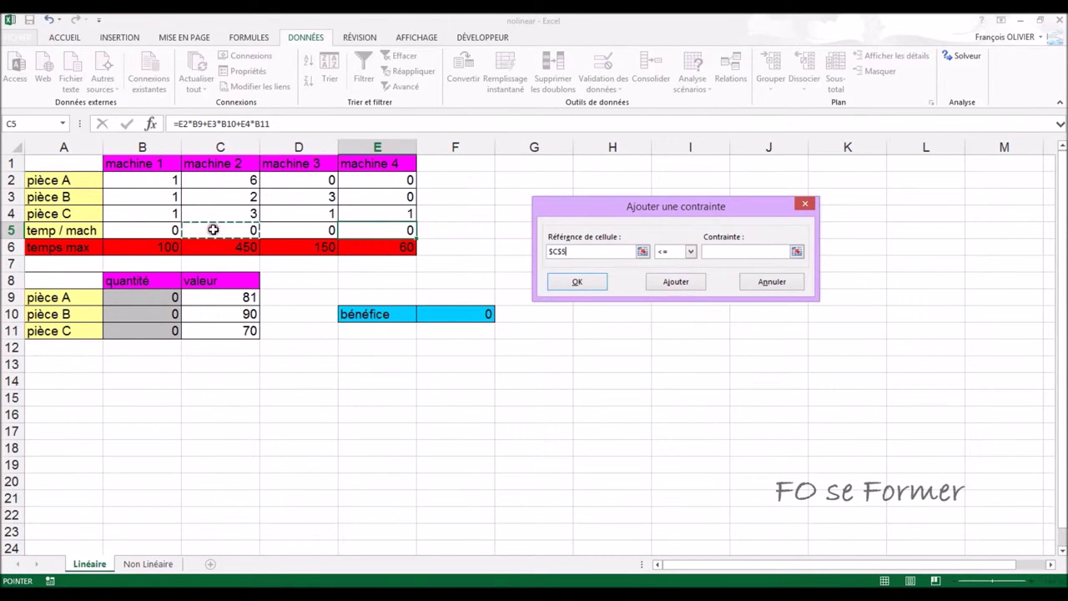
left_click(710, 251)
left_click(242, 247)
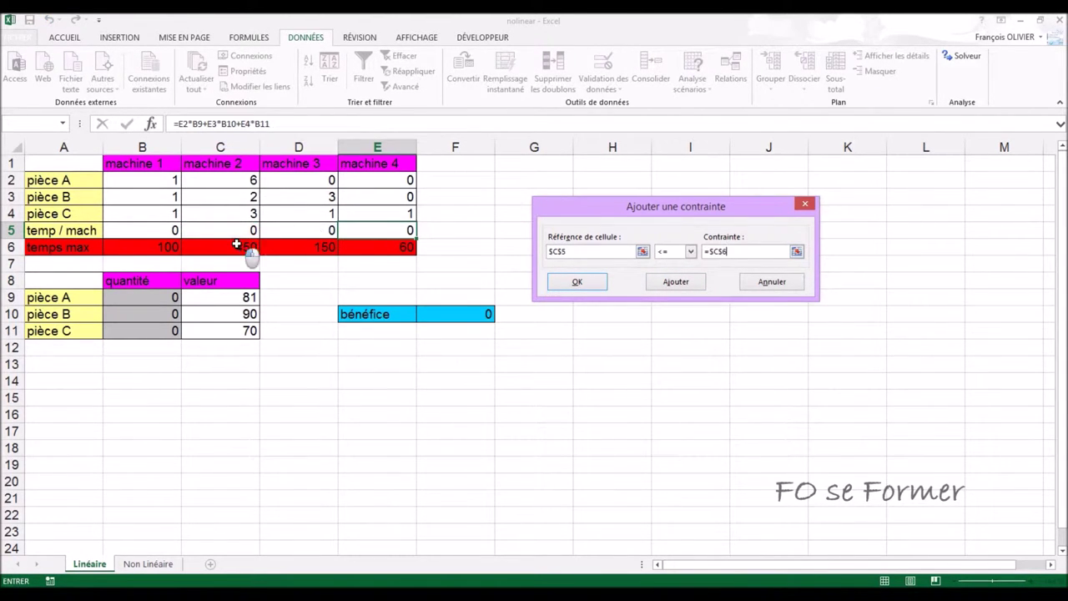
left_click(675, 283)
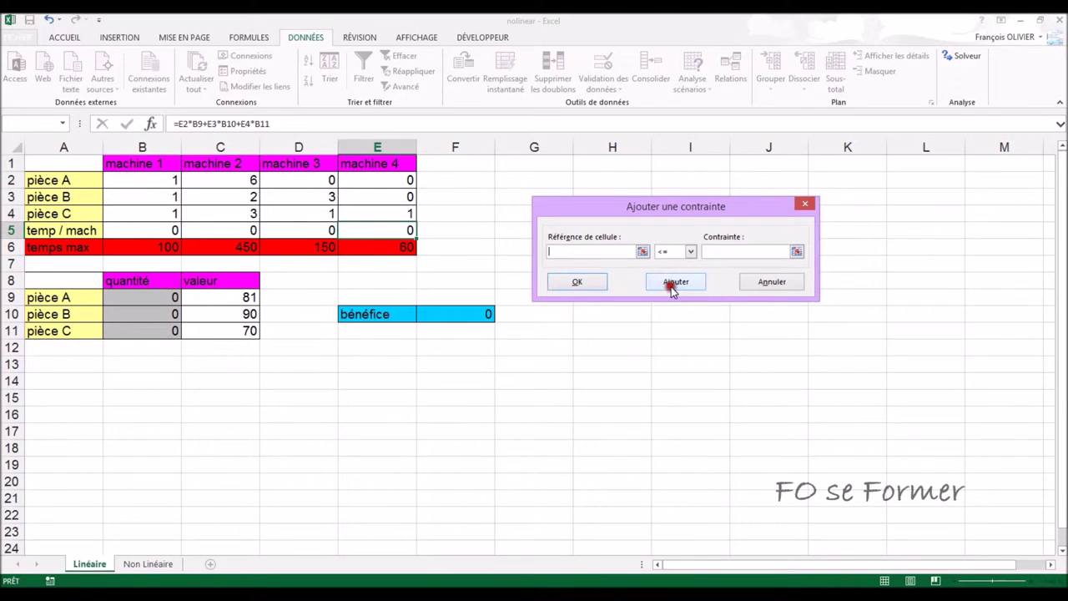
left_click(304, 230)
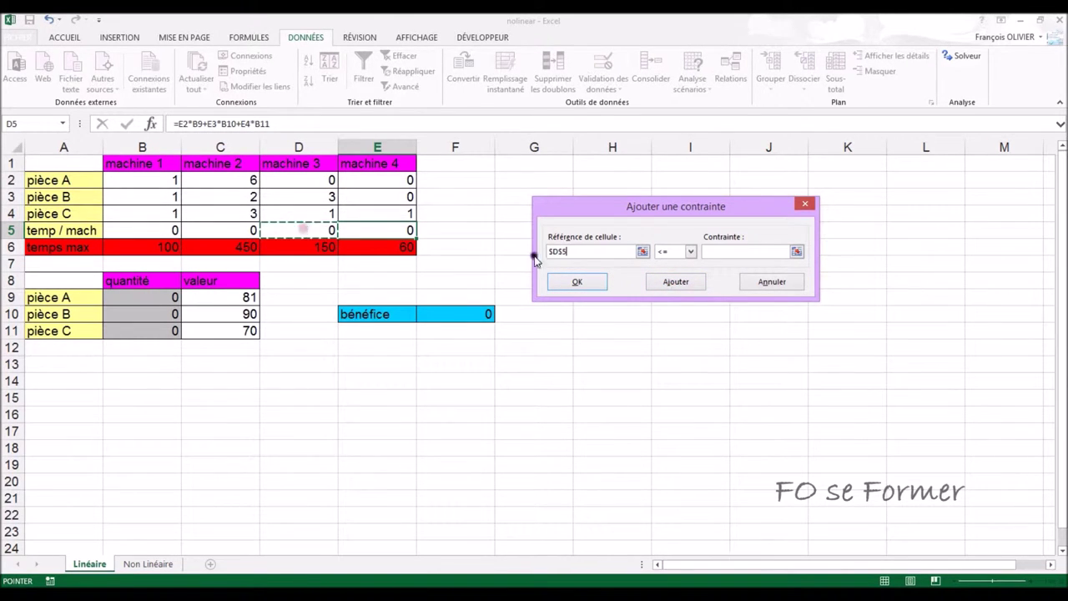
left_click(726, 251)
left_click(327, 245)
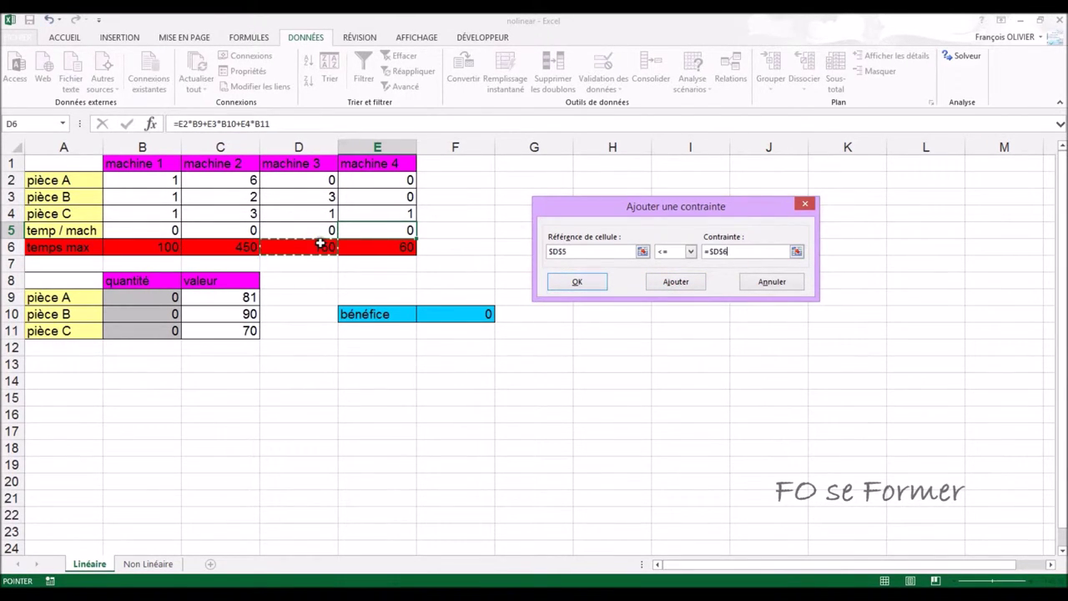
left_click(665, 285)
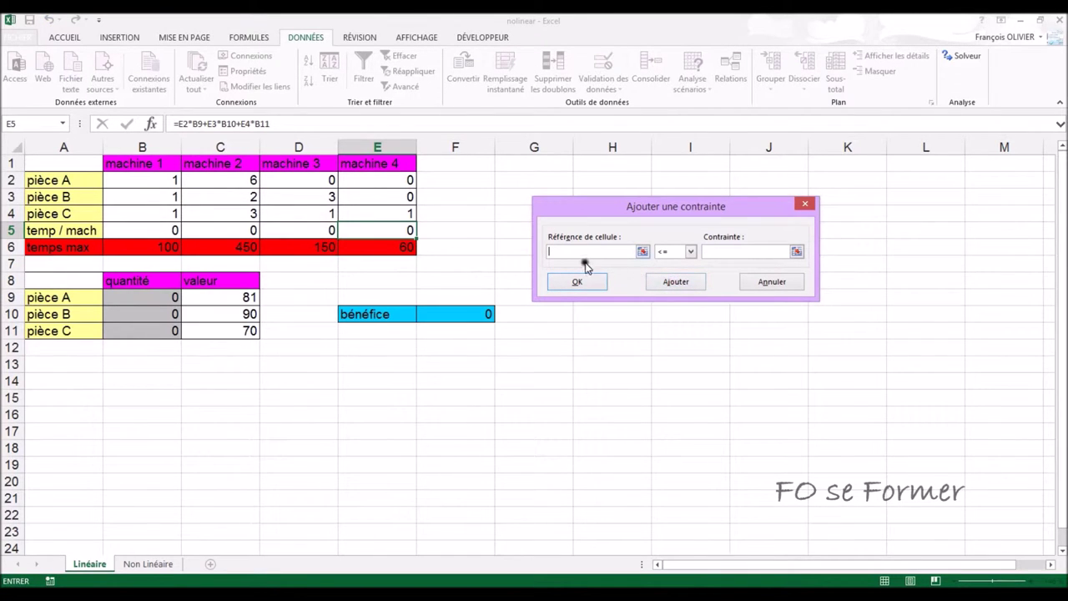
left_click(401, 230)
left_click(709, 252)
left_click(407, 244)
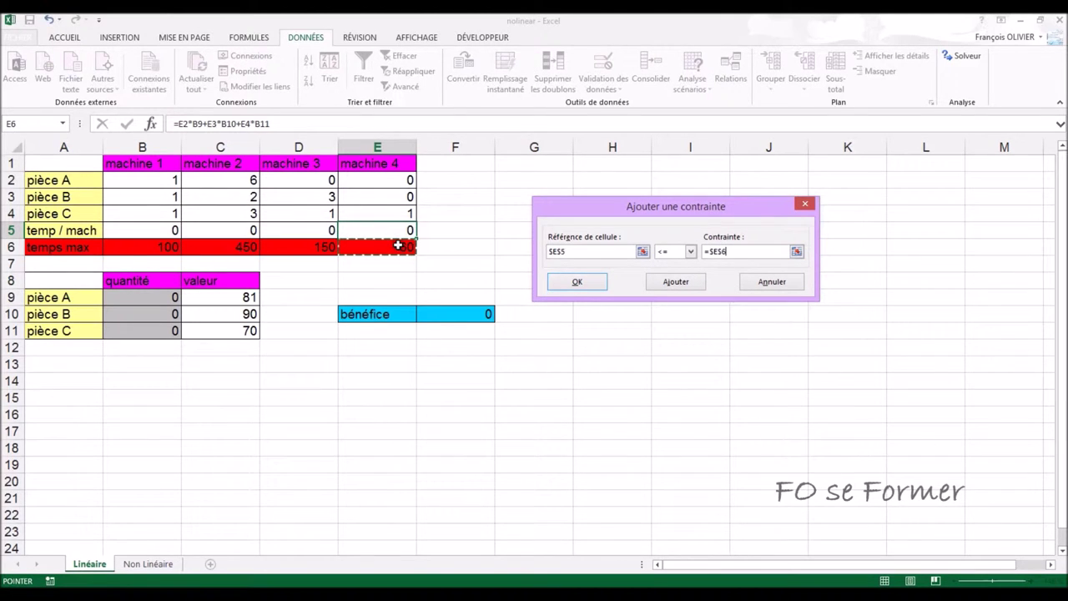
left_click(582, 283)
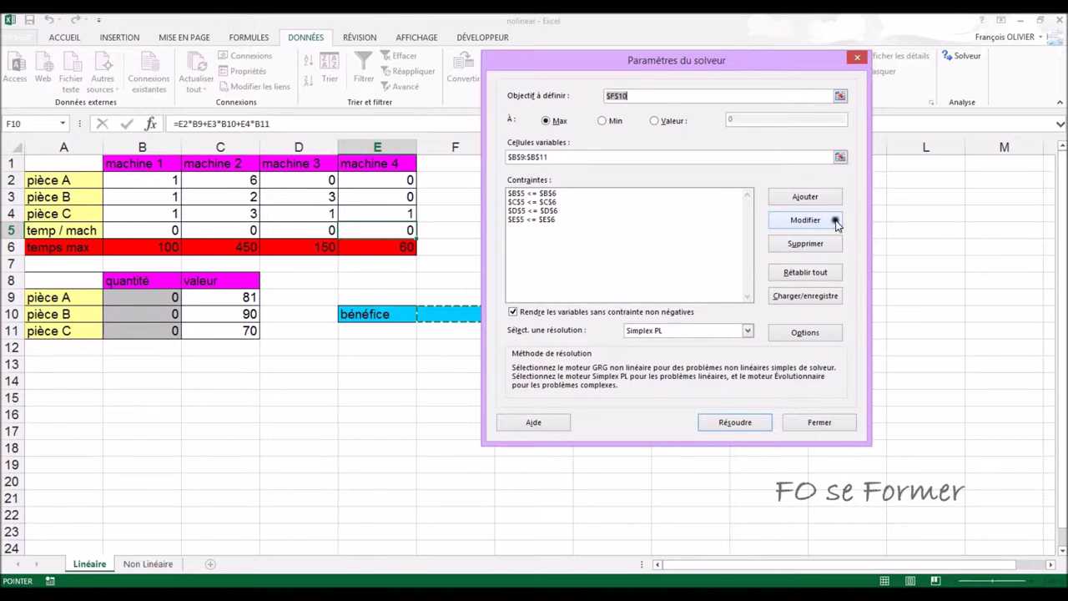
Step: Review the four machine-time constraints and open the Solver options
left_click(518, 194)
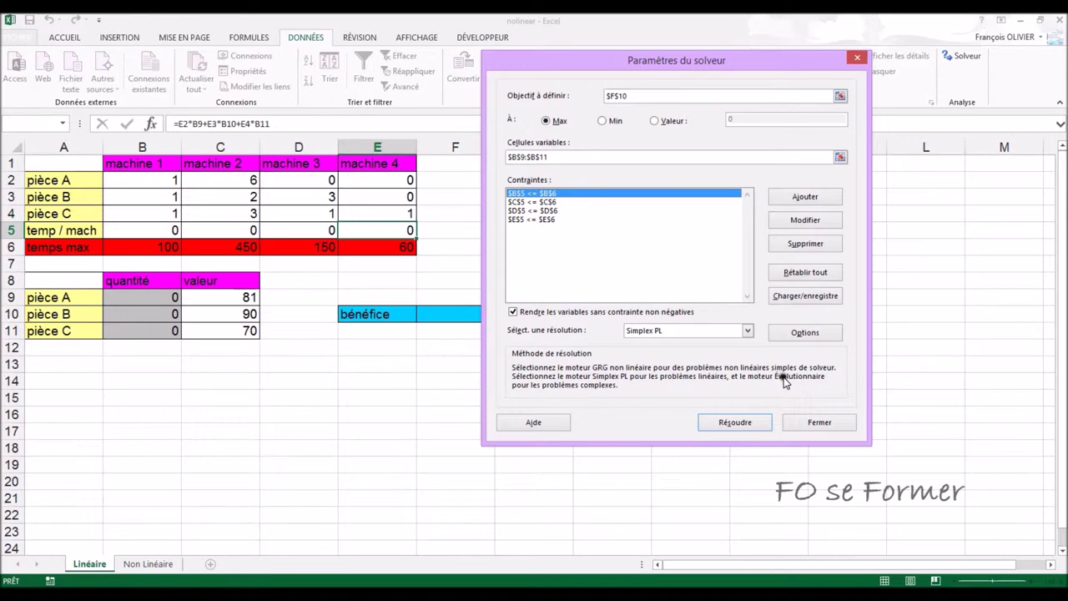
left_click(806, 334)
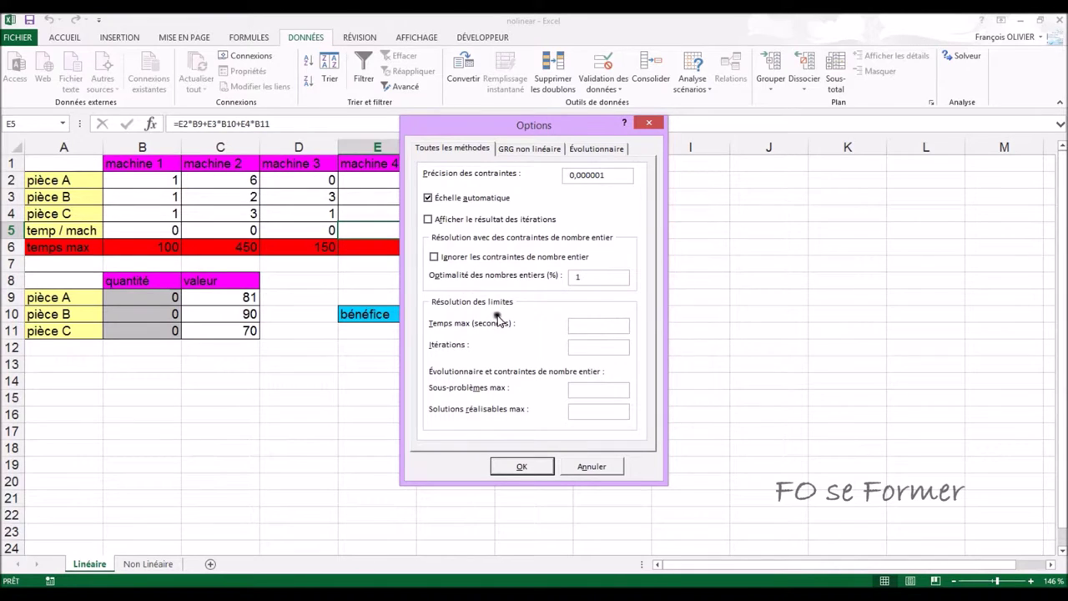
left_click(575, 328)
left_click(535, 159)
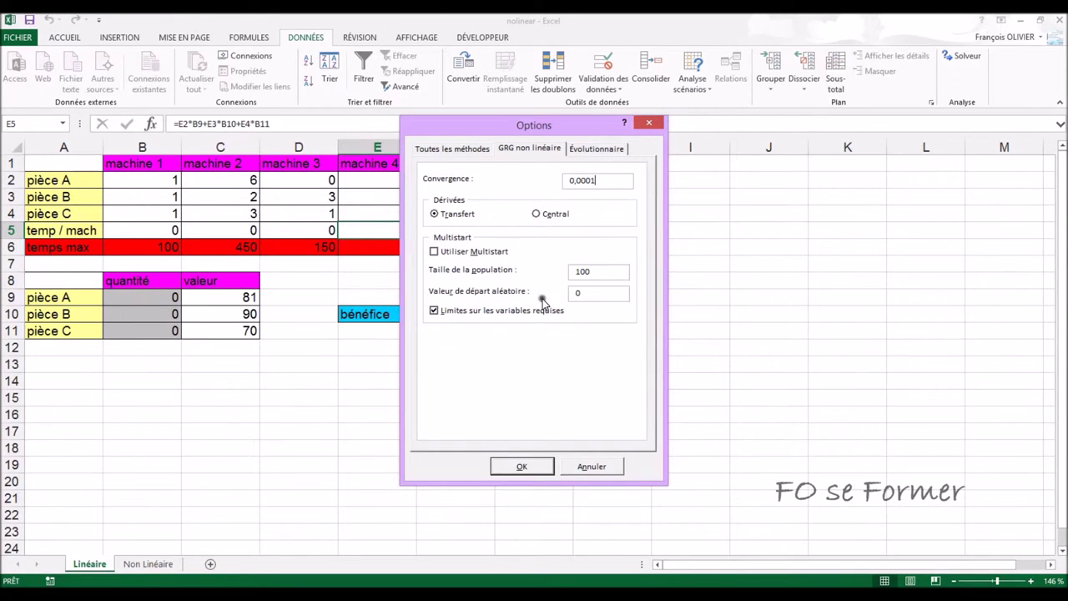
left_click(584, 154)
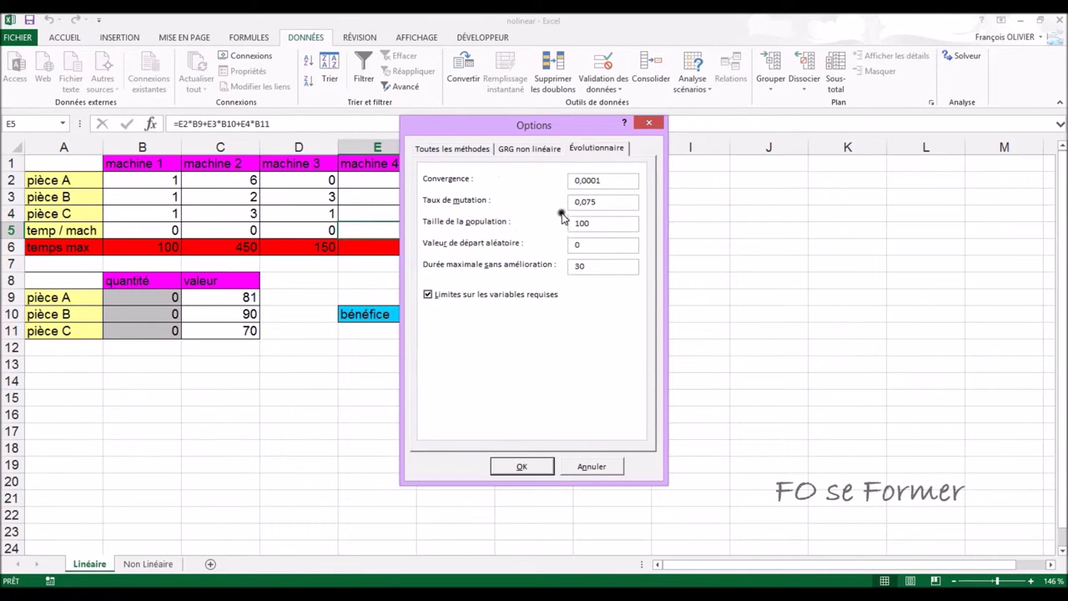
left_click(458, 150)
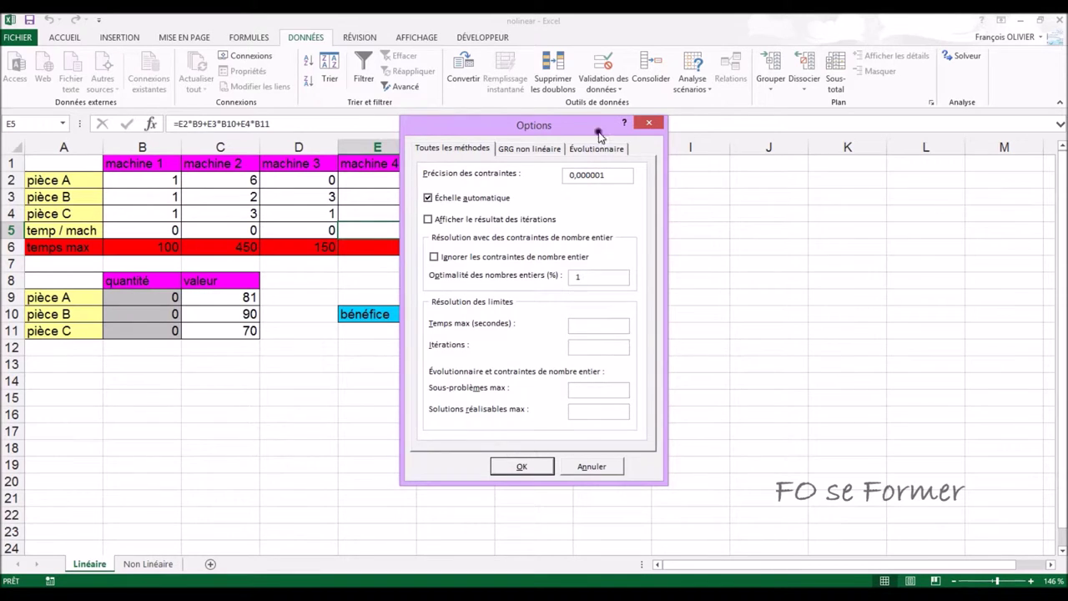
left_click(539, 466)
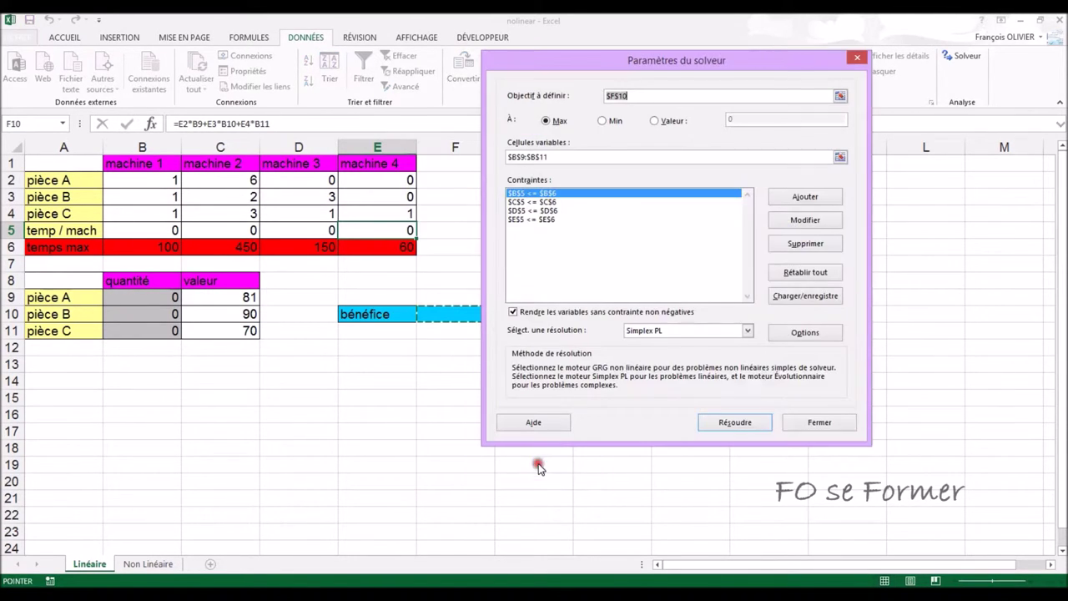
Step: Solve for 50 pièce A, 50 pièce B, 0 pièce C (bénéfice 8550), choosing to restore original values
left_click(735, 423)
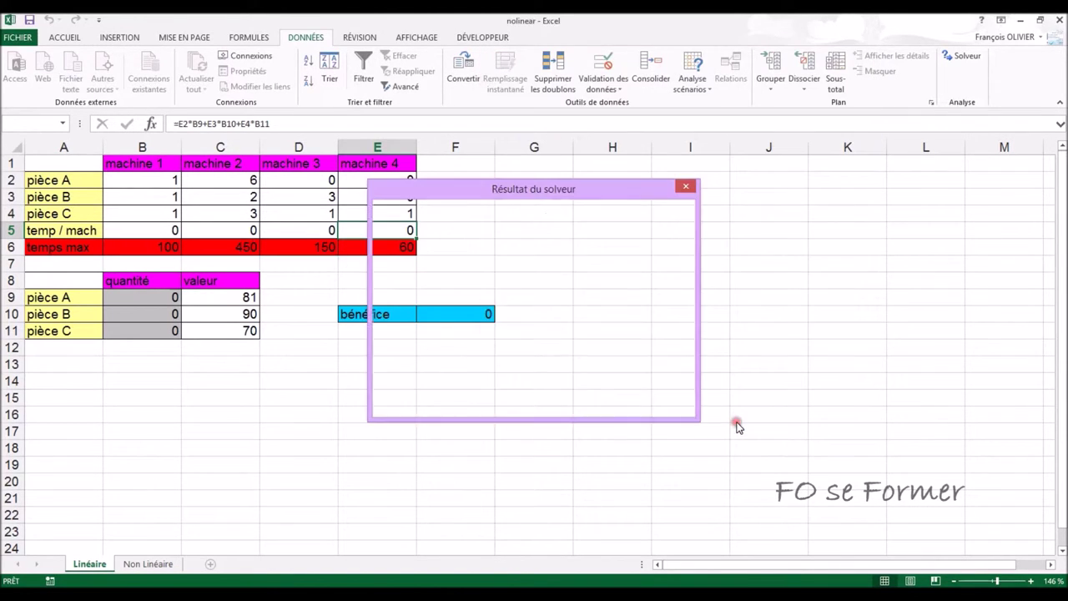
left_click_drag(534, 191, 694, 186)
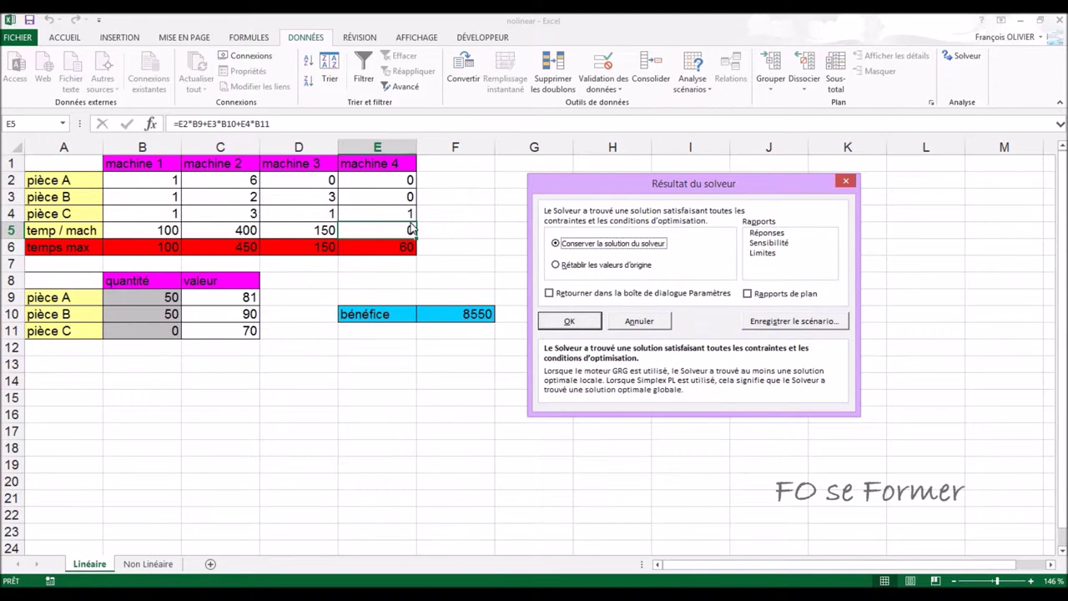
left_click(557, 265)
Step: Restore the original quantities and add the constraint $B$11 >= 15 for pièce C
left_click(553, 294)
left_click(557, 323)
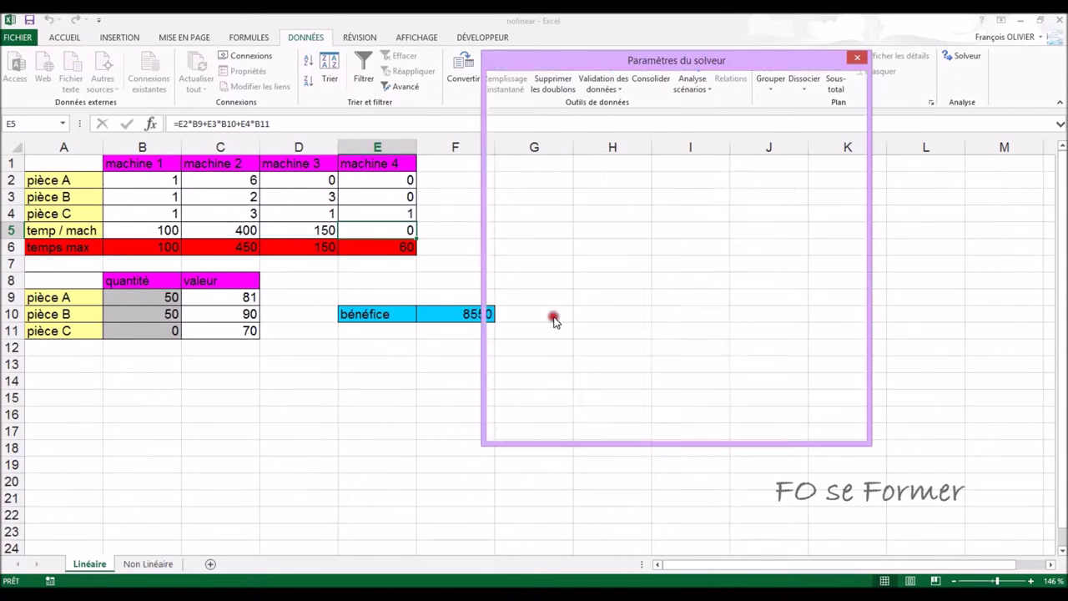
left_click_drag(613, 60, 662, 101)
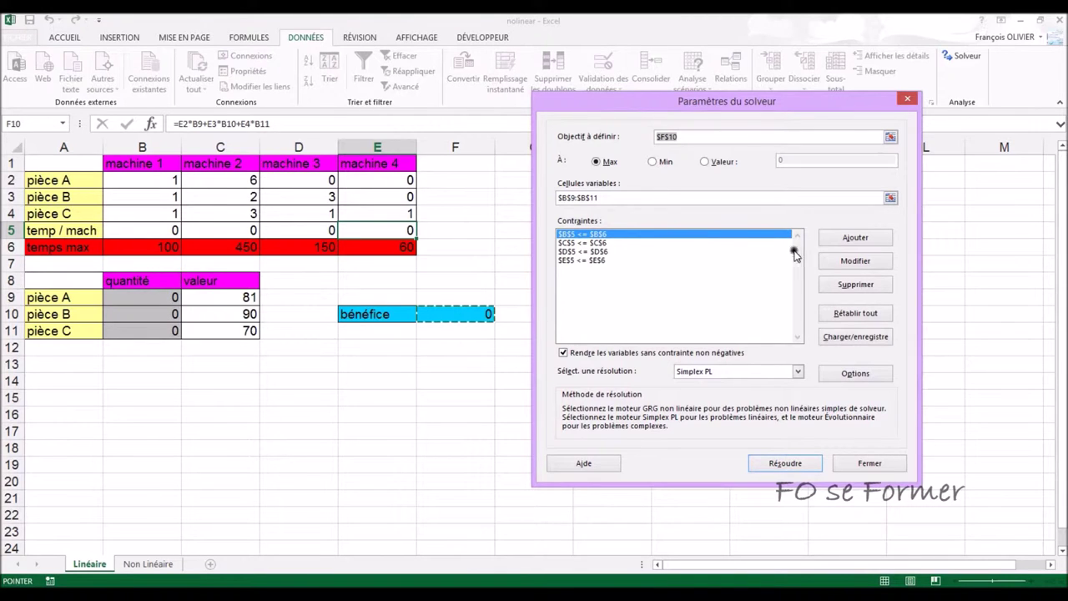
left_click(835, 239)
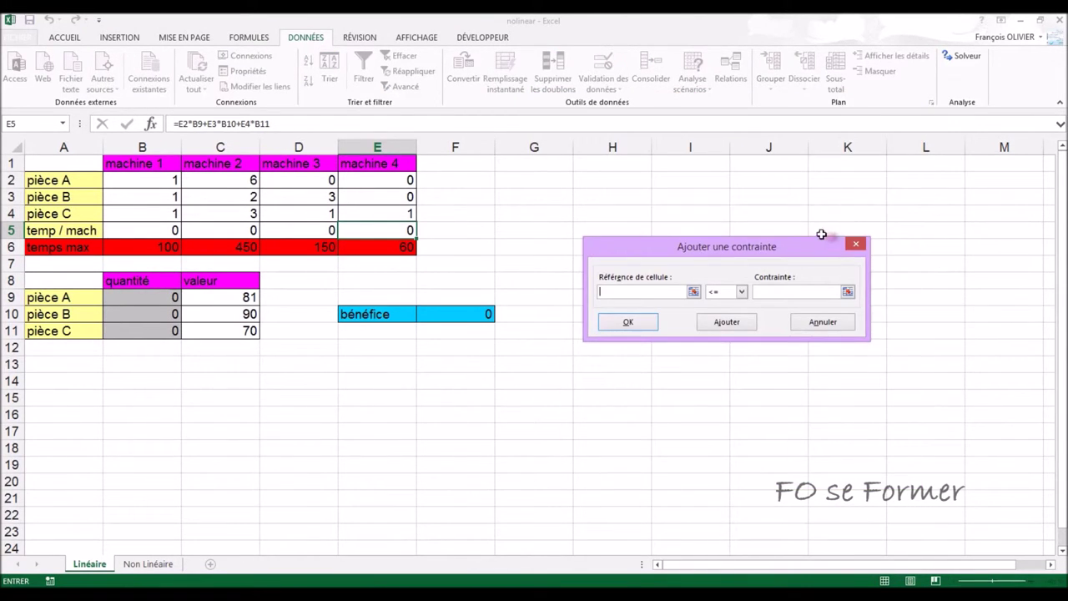
left_click(167, 330)
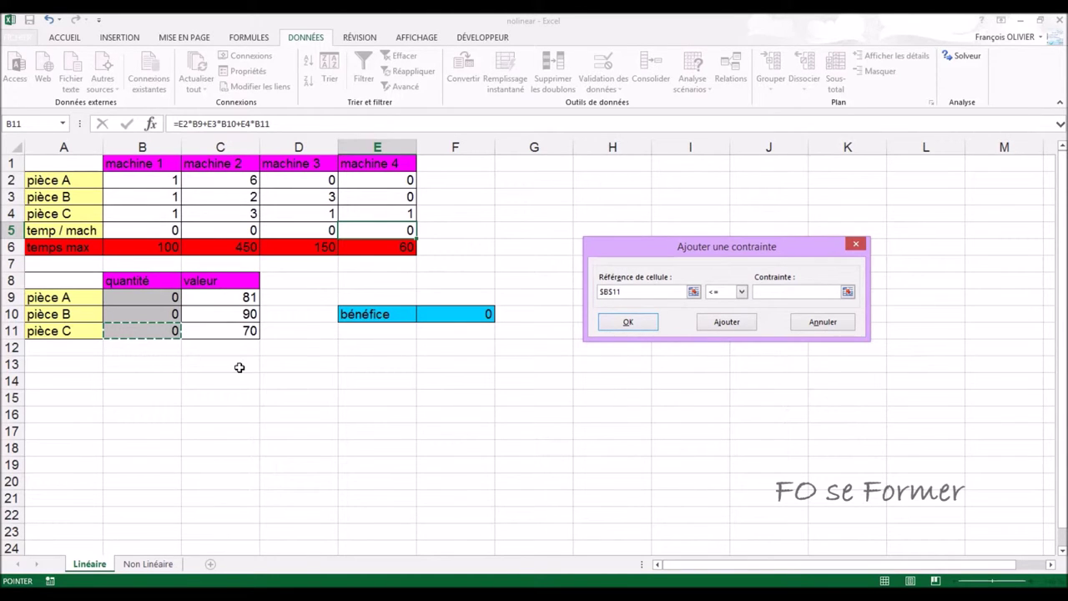
left_click(741, 292)
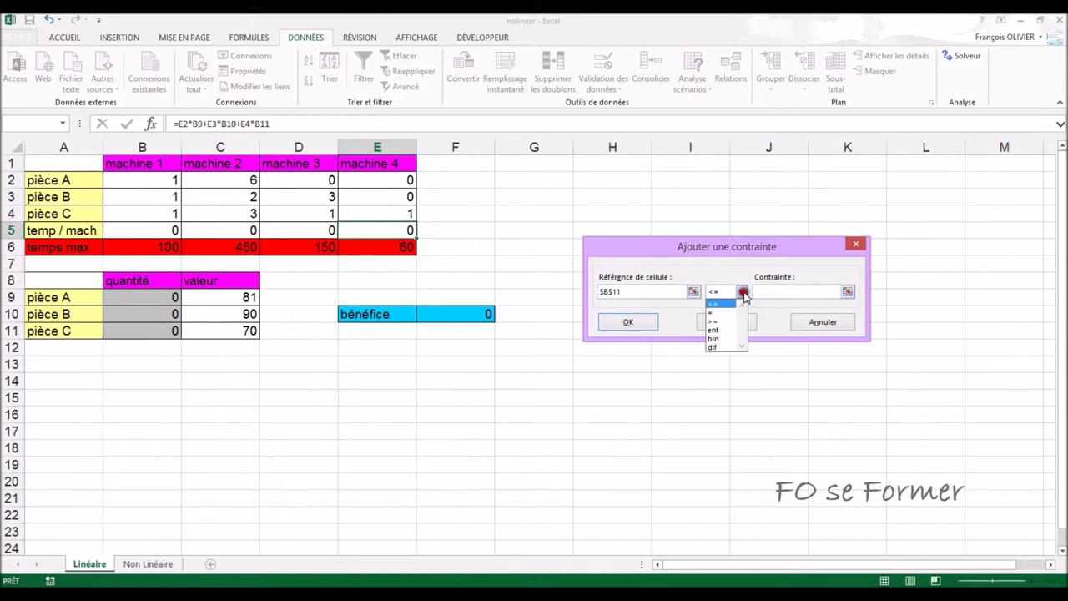
left_click(736, 321)
left_click(756, 295)
type("15")
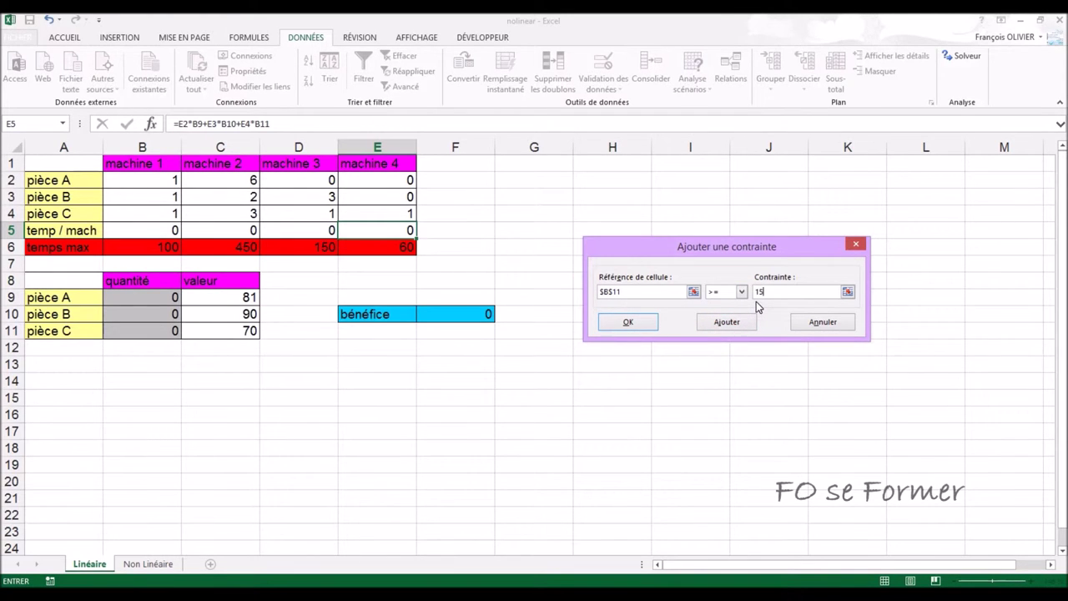
left_click(634, 321)
left_click(595, 235)
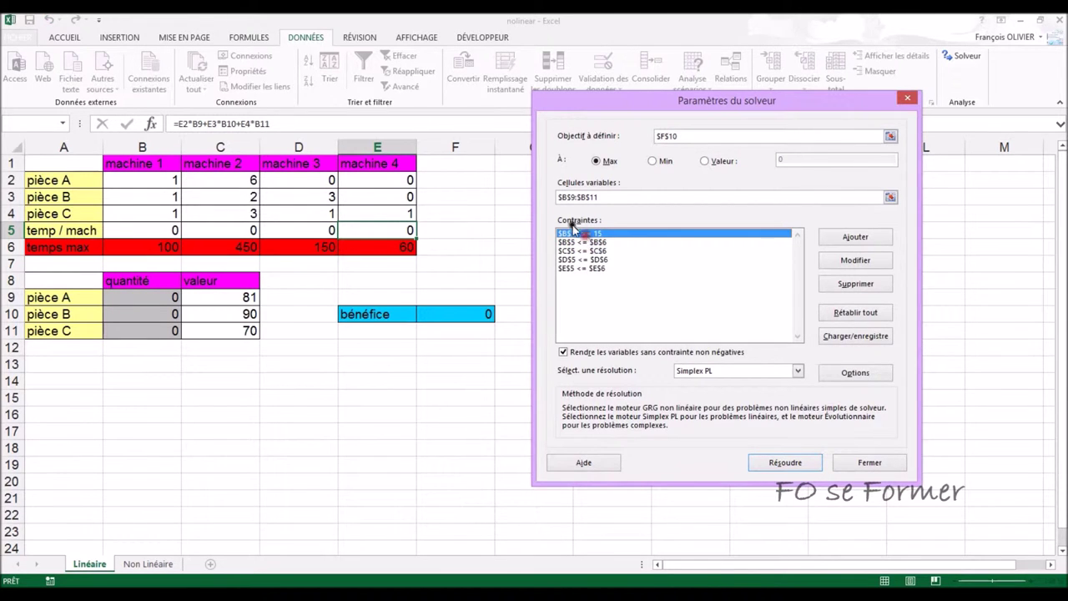
Step: Re-solve the model, giving pièce A 40, B 45, C 15 and a bénéfice of 8340
left_click(784, 464)
mouse_move(553, 185)
left_mouse_down()
mouse_move(660, 181)
mouse_move(720, 164)
left_mouse_up()
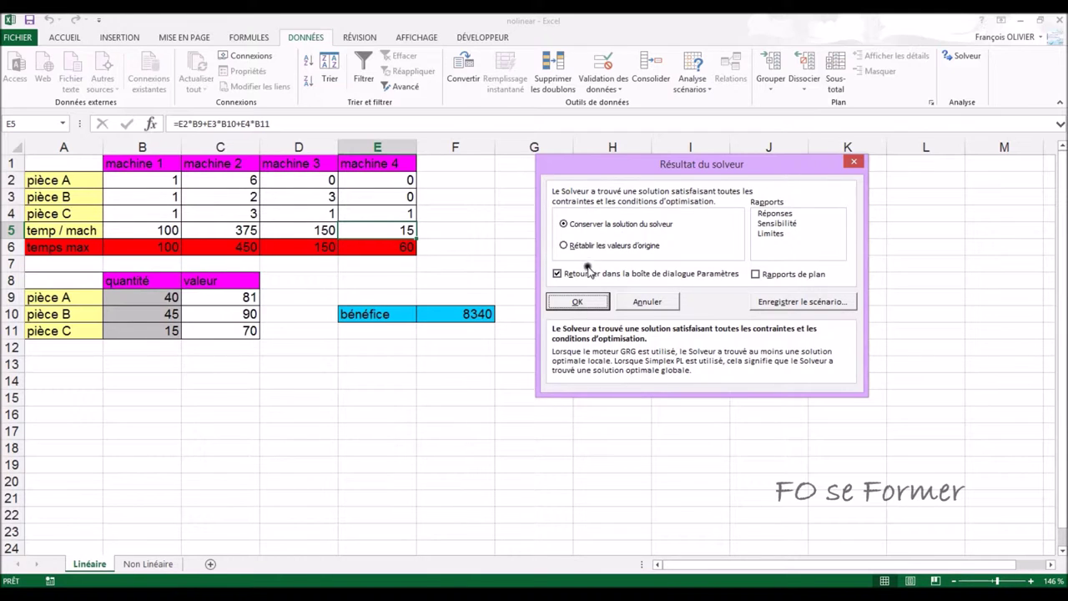
left_click(589, 276)
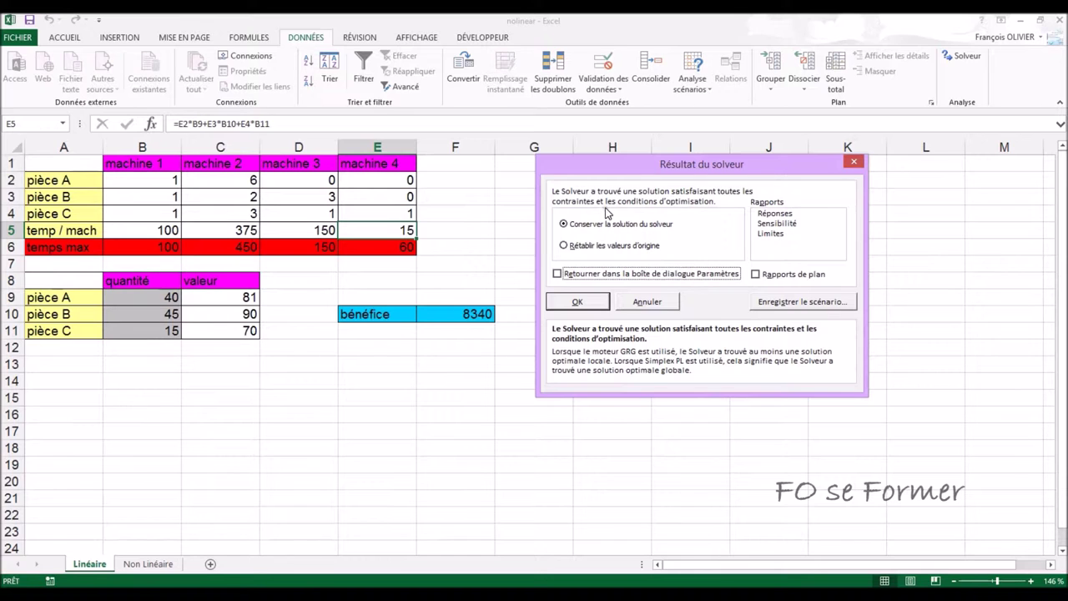
Step: Keep the solution and generate the Réponses, Sensibilité and Limites reports
left_click(772, 214)
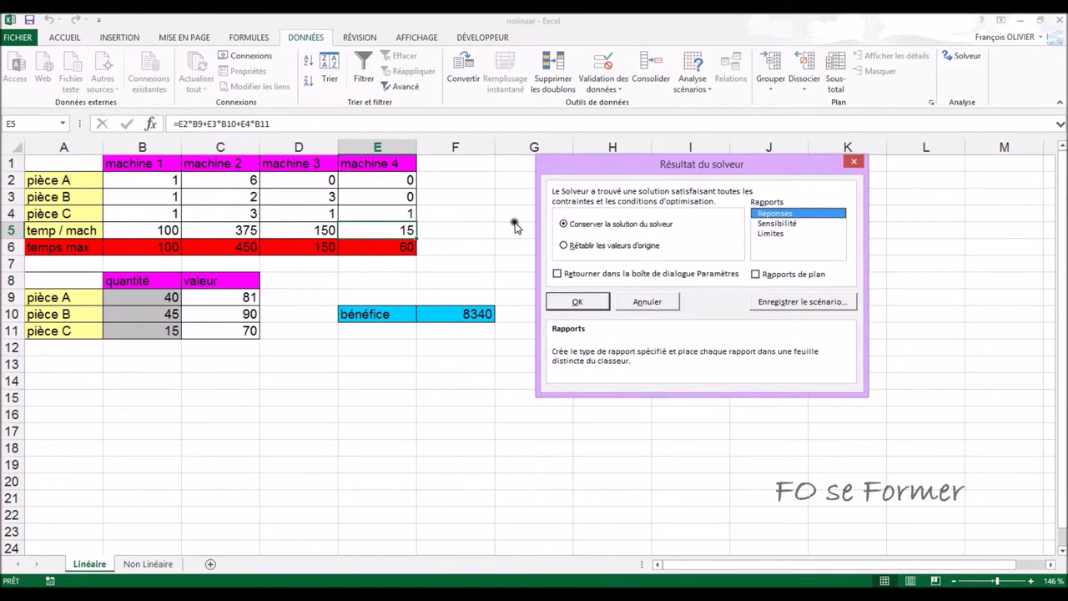
left_click(776, 223)
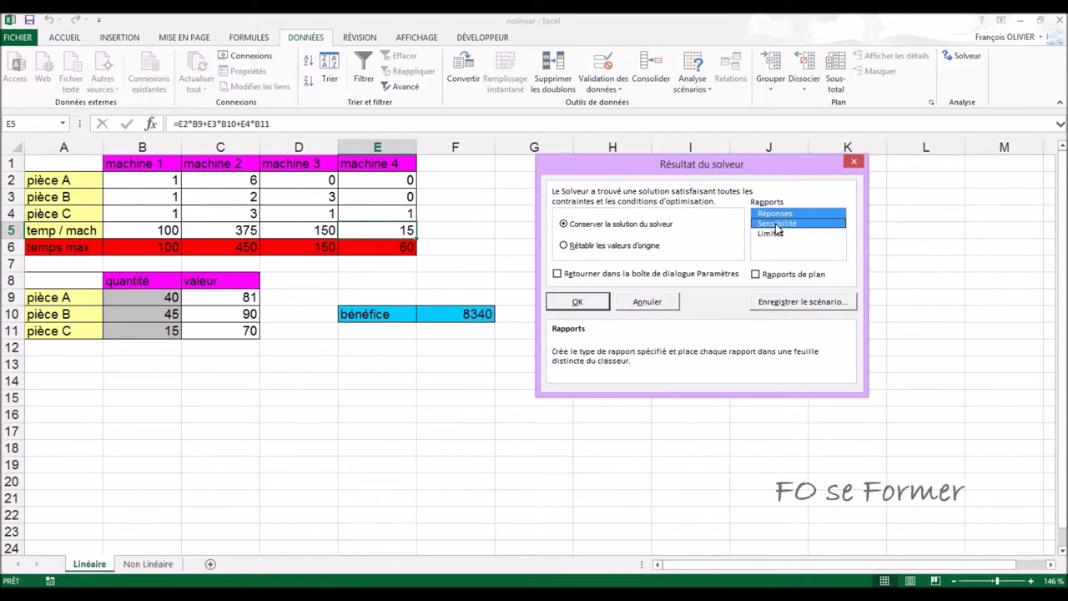
left_click(777, 233)
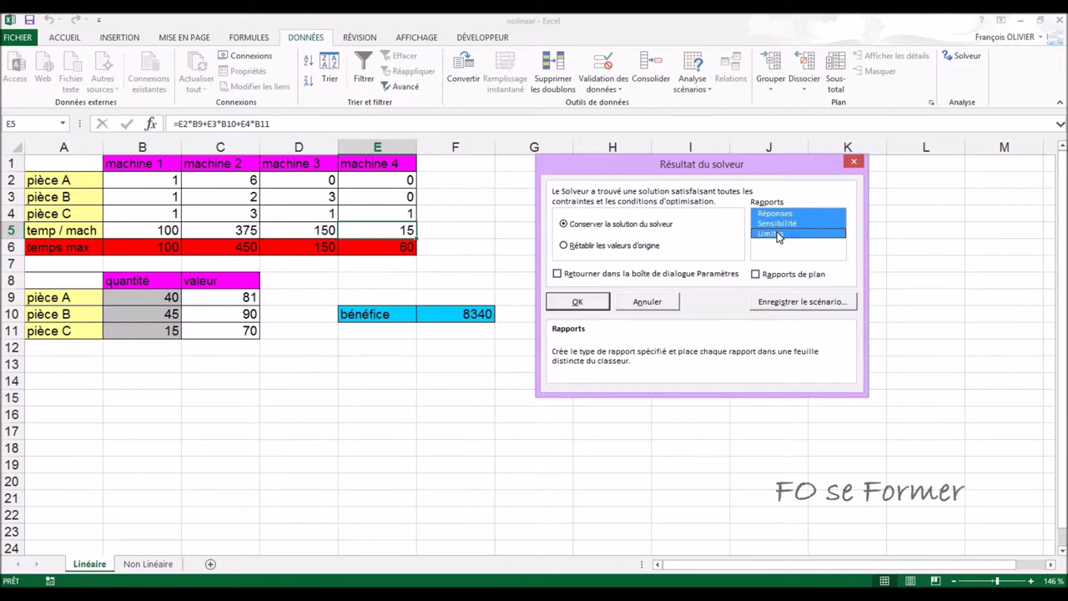
left_click(791, 275)
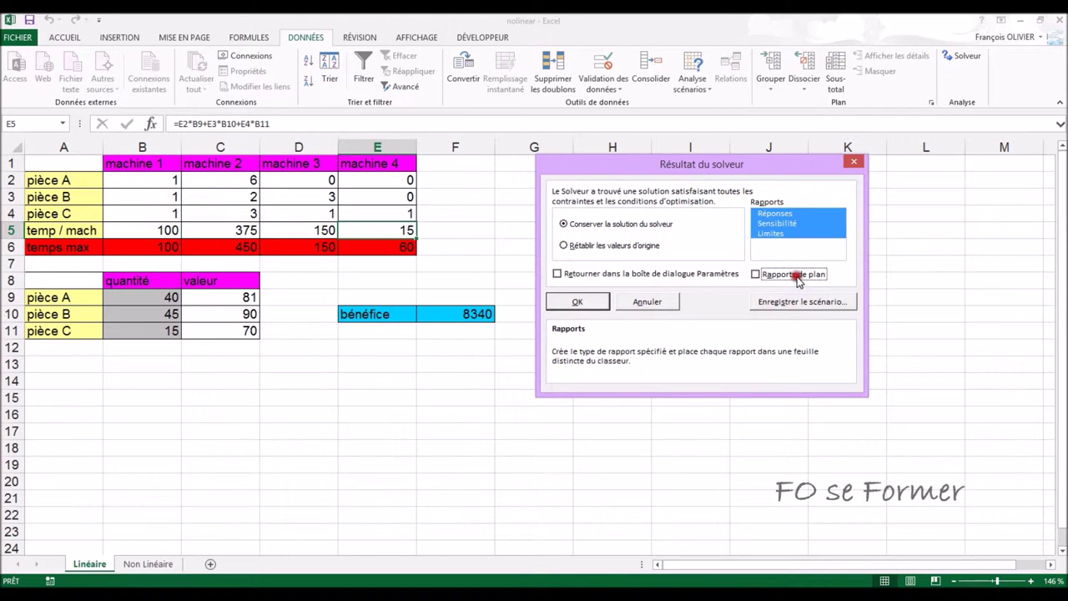
left_click(575, 304)
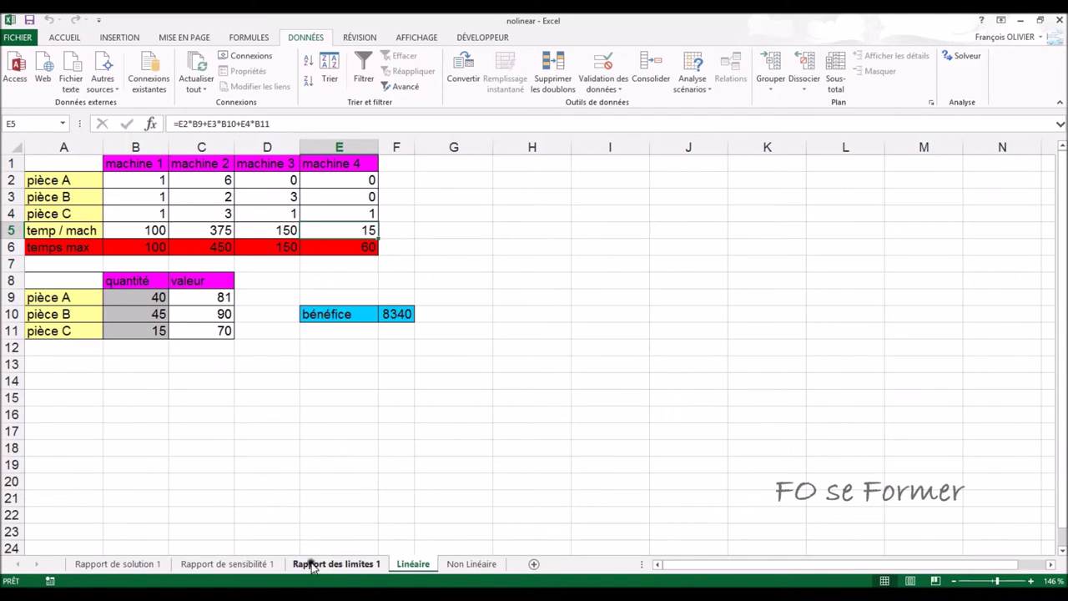
left_click(136, 566)
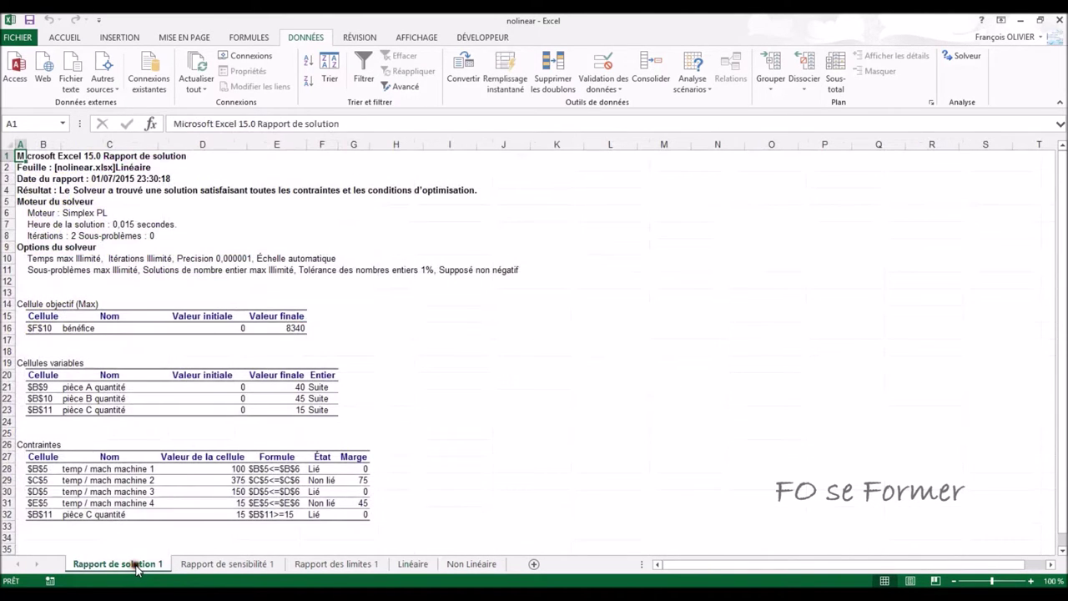
scroll(142, 376, "down", 1)
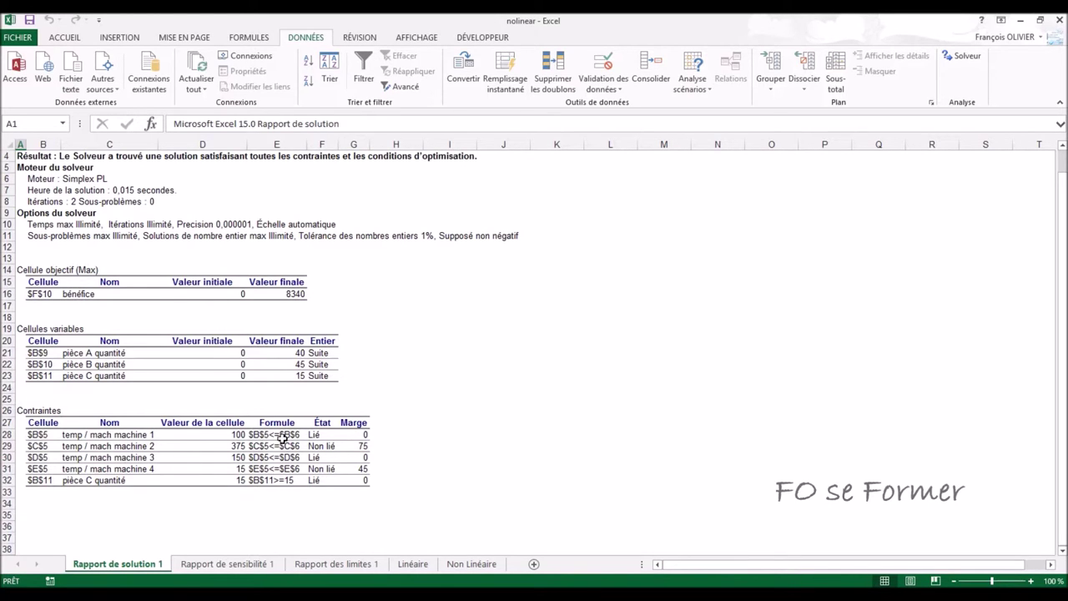
left_click(215, 565)
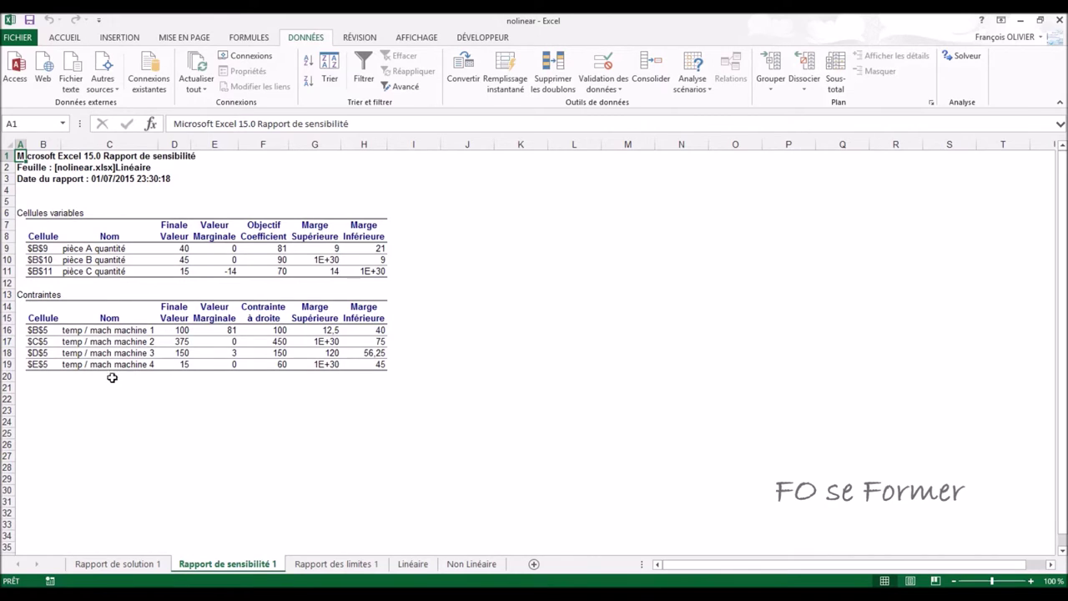
left_click(336, 564)
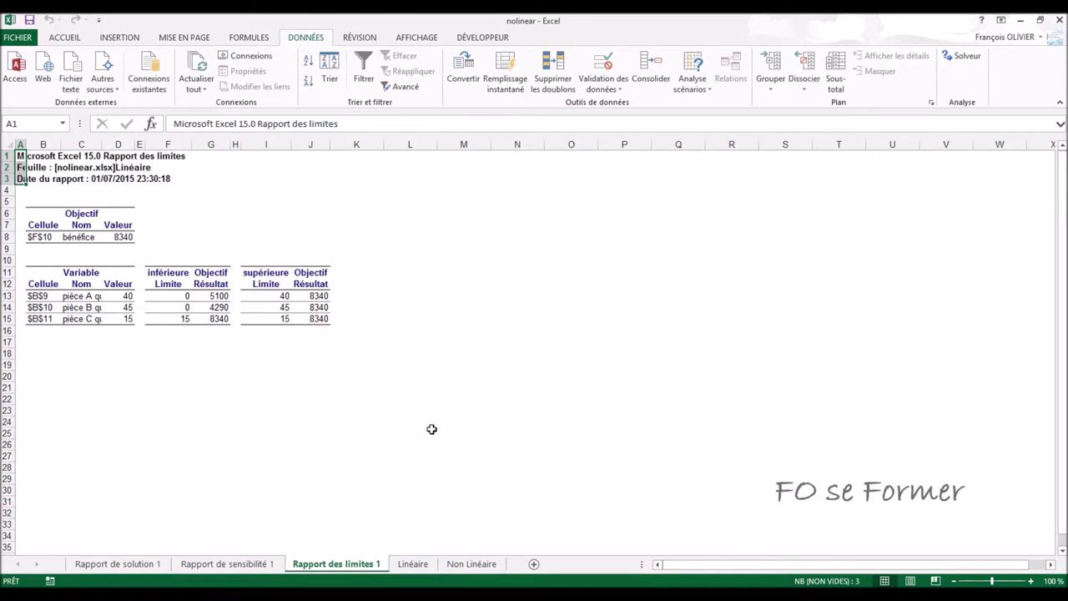
left_click(412, 564)
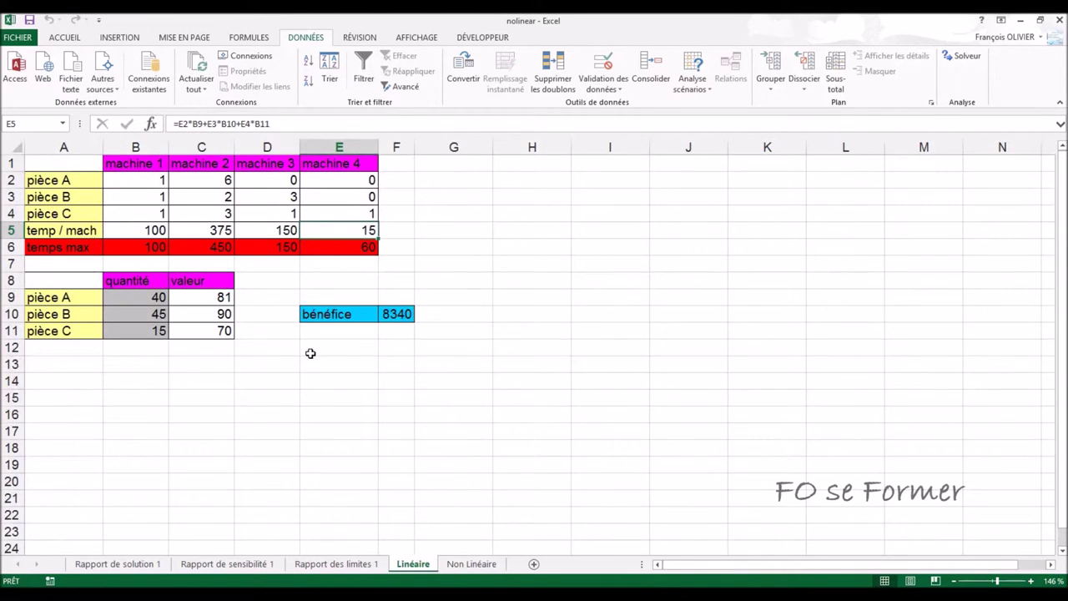
Step: Switch to the Non Linéaire sheet and inspect the valeur formula in C9
left_click(391, 314)
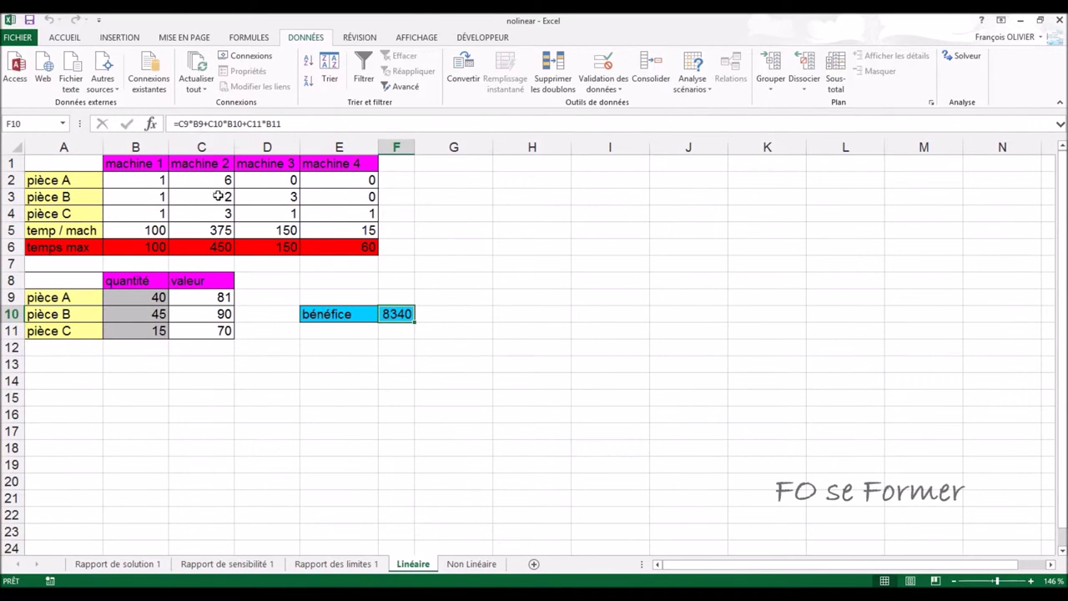
left_click(462, 564)
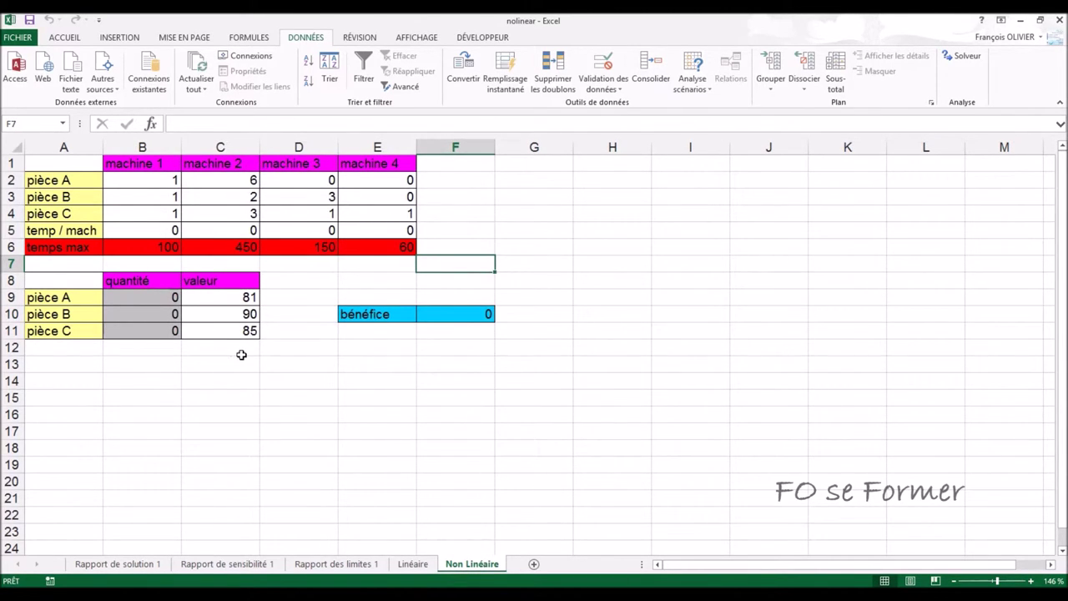
left_click(241, 299)
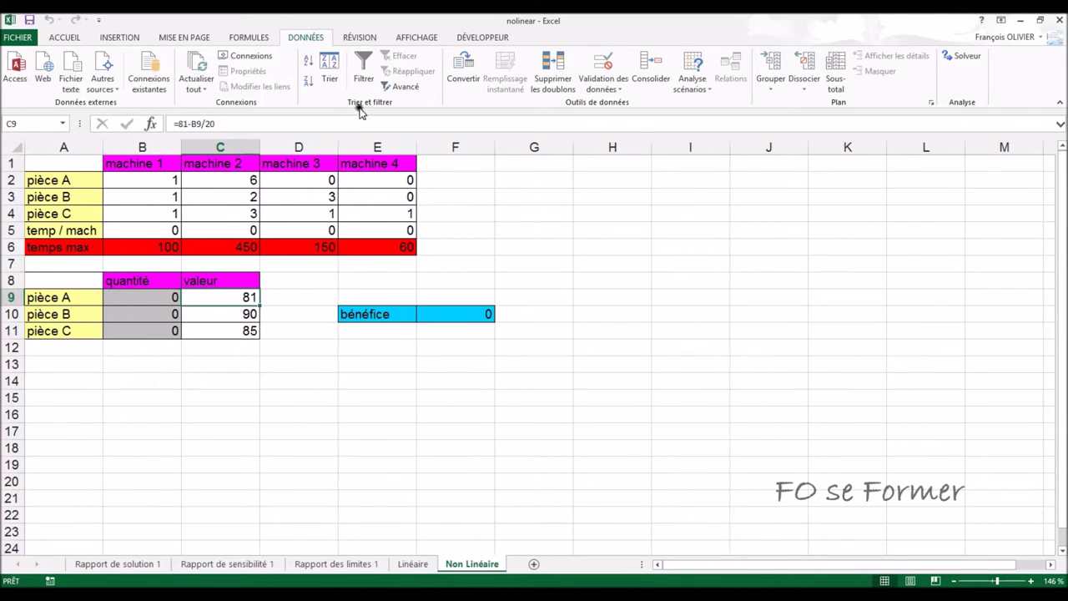
Step: Show formulas and inspect the machine time formulas B5:E5 and the bénéfice formula in F10
left_click(263, 39)
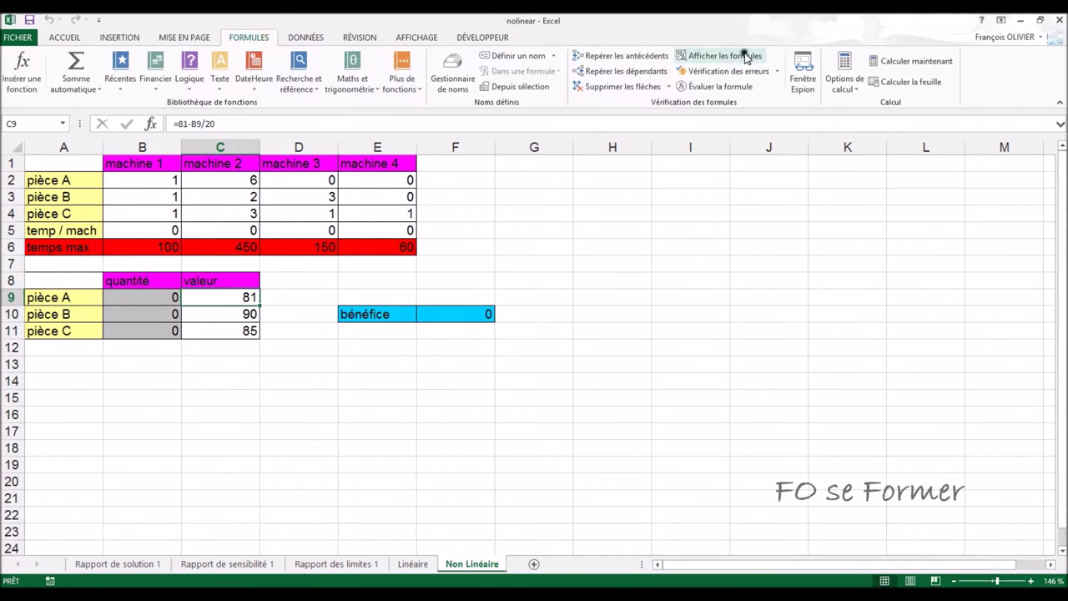
left_click(746, 55)
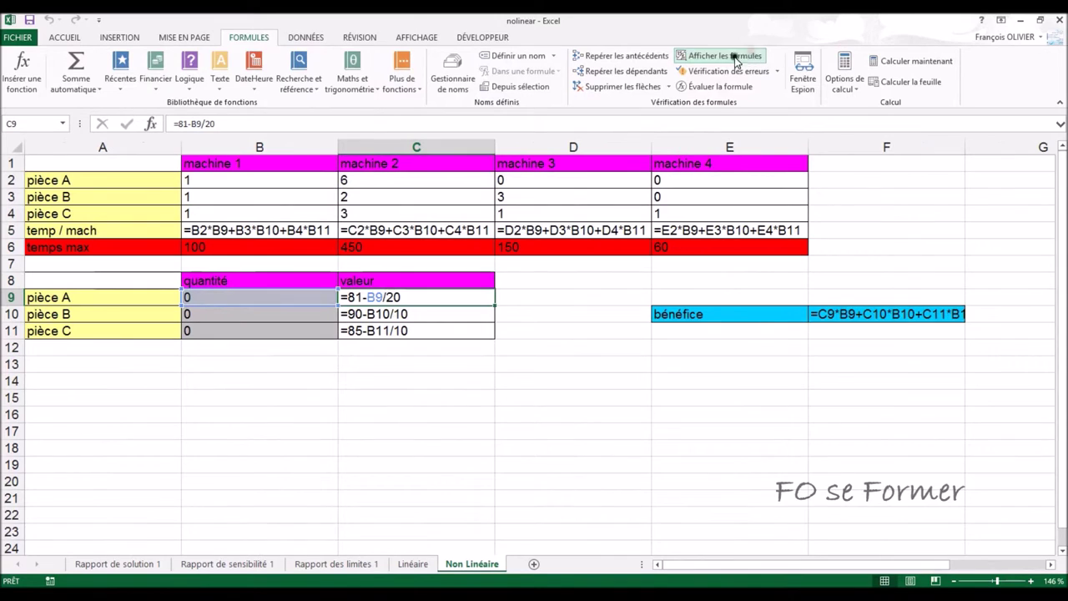
left_click(276, 230)
left_click(367, 231)
left_click(522, 231)
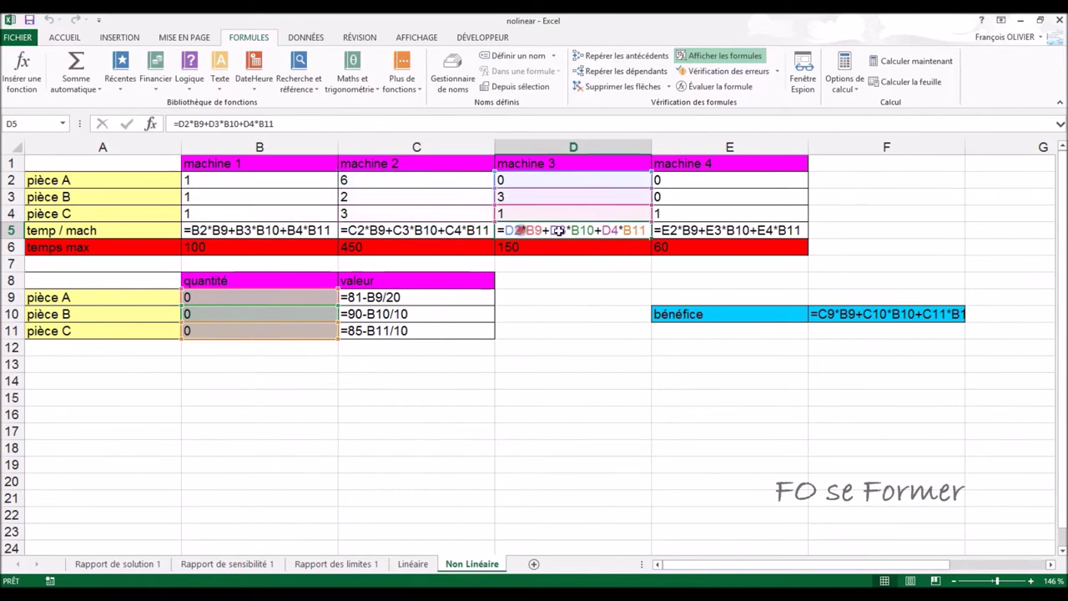
left_click(682, 229)
left_click(847, 314)
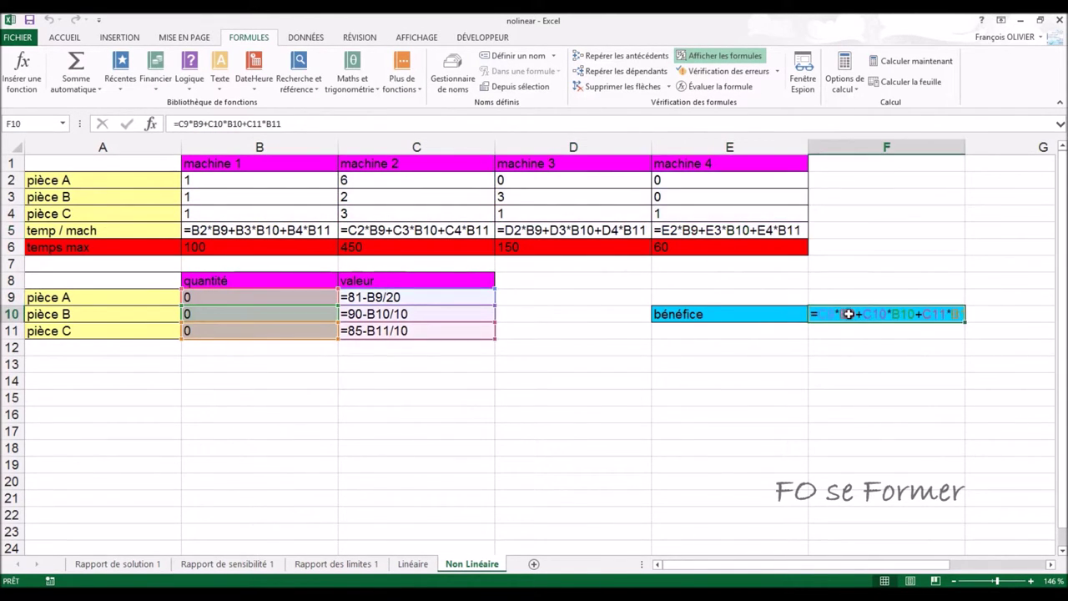
Step: Inspect the valeur formulas in C9:C11, then show computed values again
left_click(373, 299)
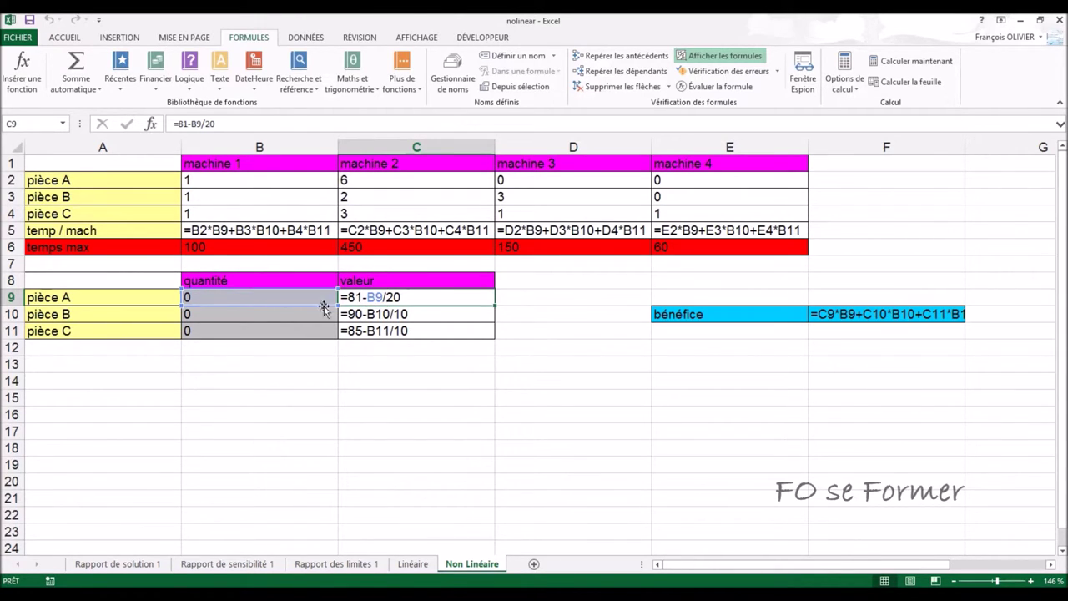
left_click(396, 319)
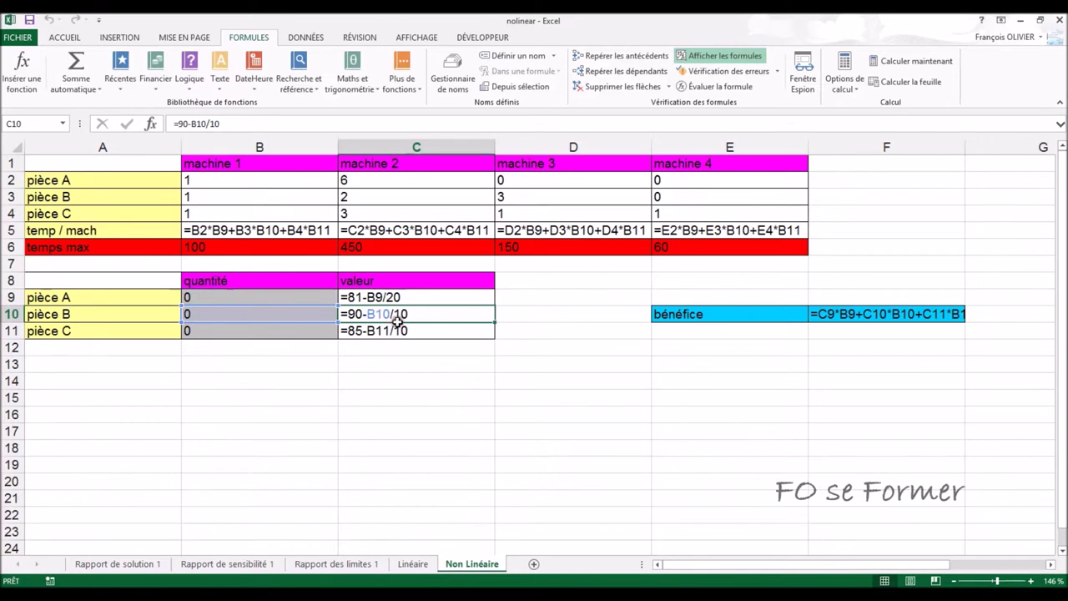
left_click(397, 331)
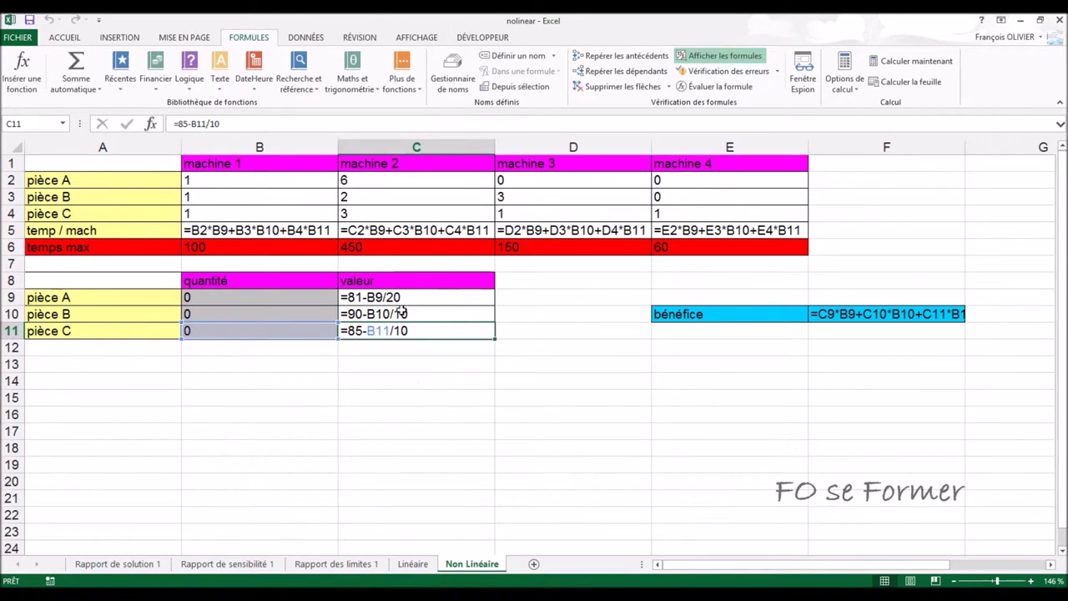
left_click(398, 312)
left_click(396, 330)
left_click(708, 62)
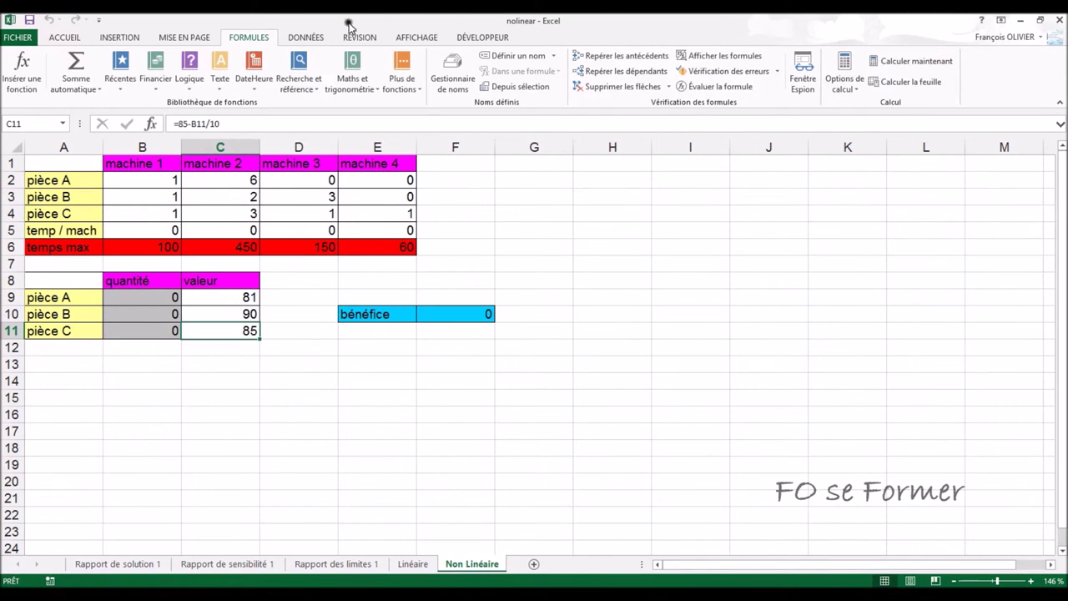
left_click(306, 37)
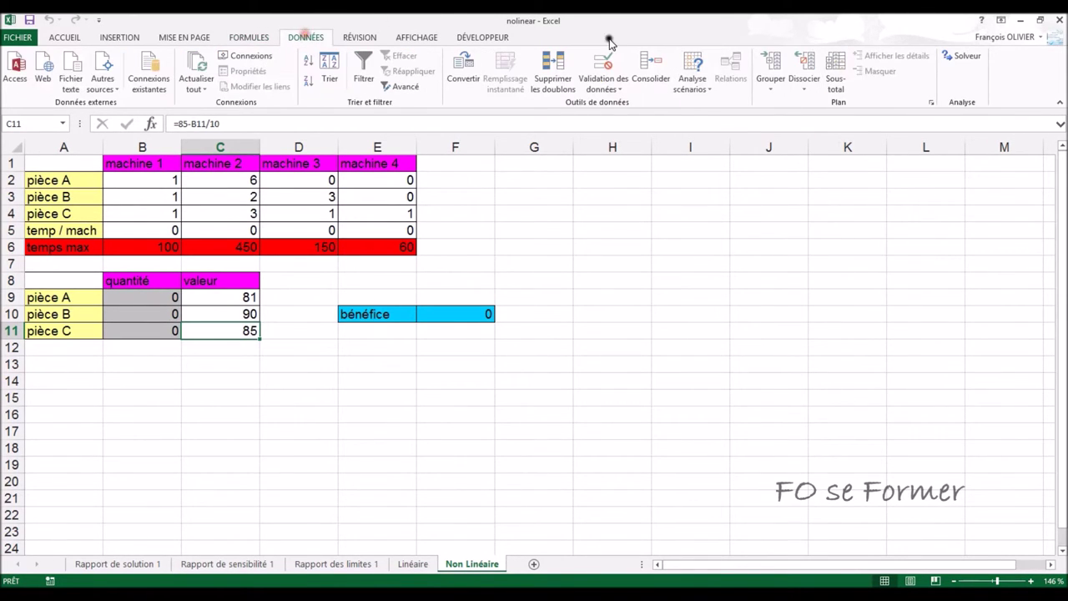
Step: Set Solver to maximise $F$10 by varying $B$9:$B$11 on the Non Linéaire sheet
left_click(963, 55)
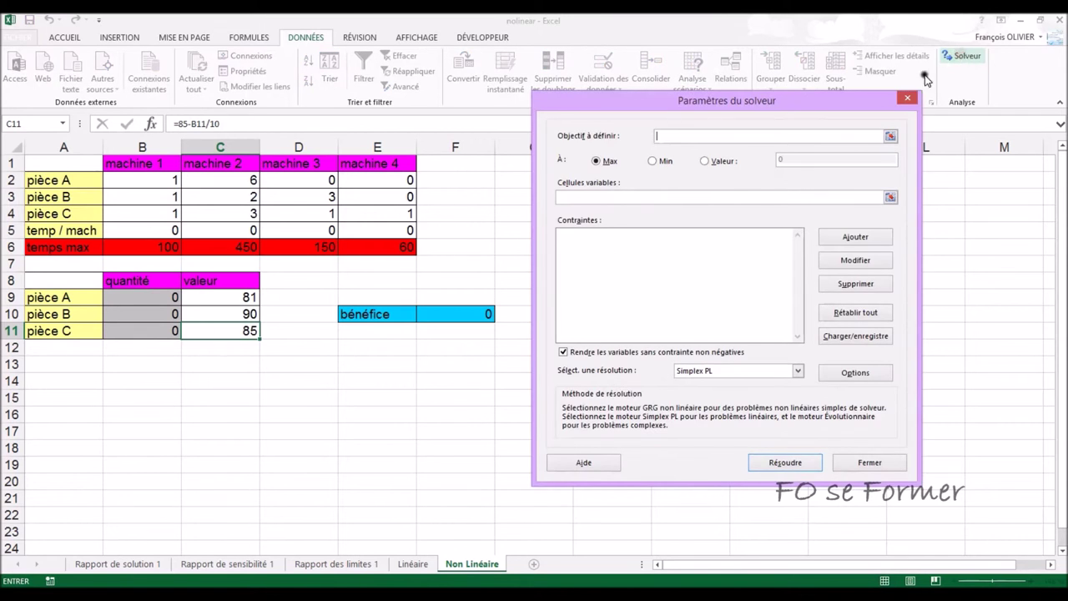
left_click_drag(690, 102, 691, 111)
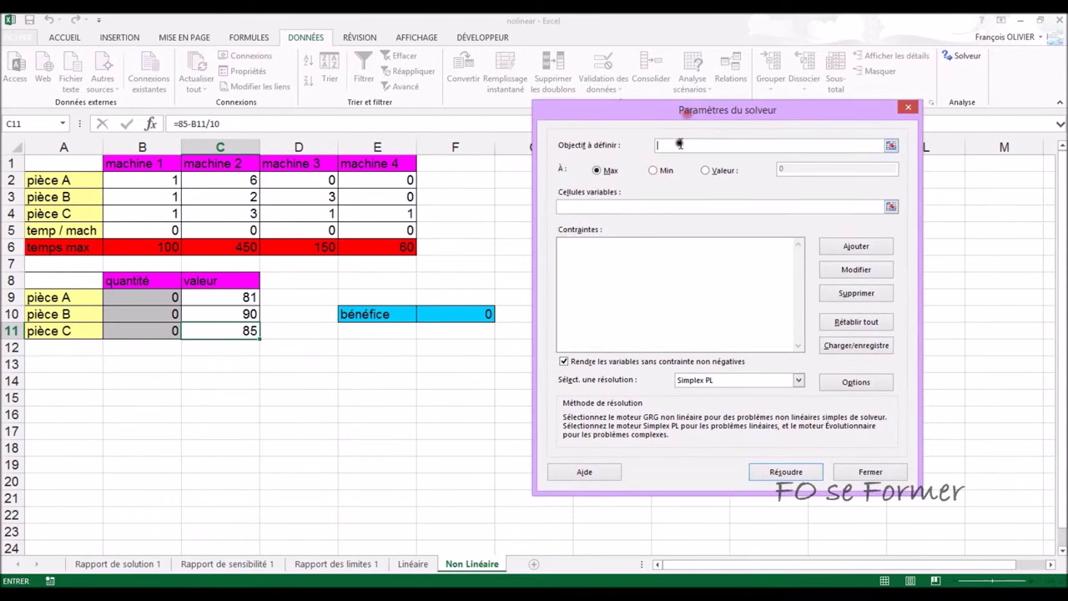
left_click(471, 311)
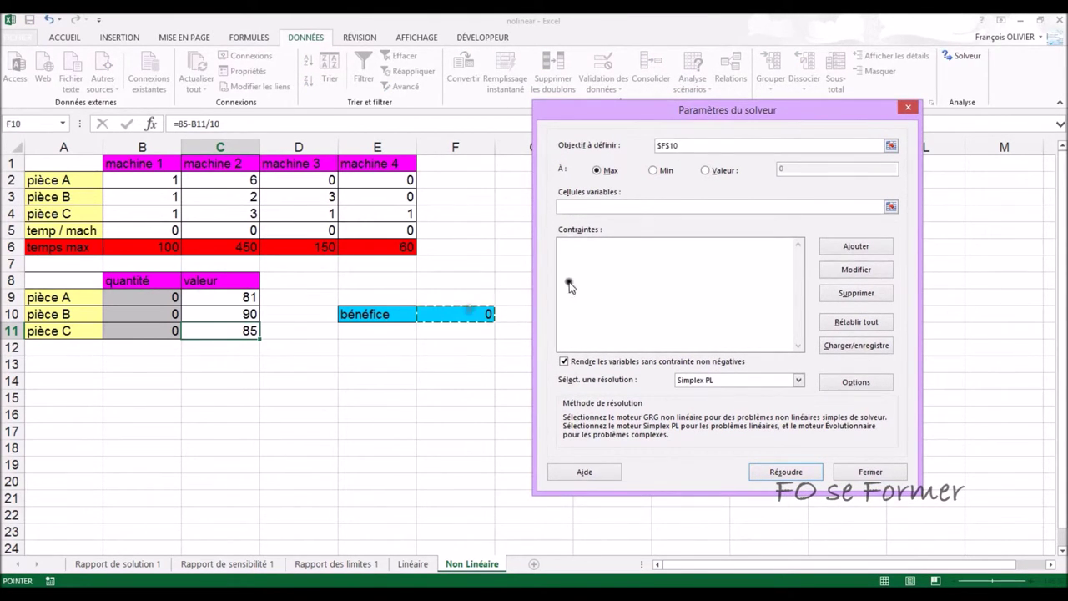
left_click(585, 205)
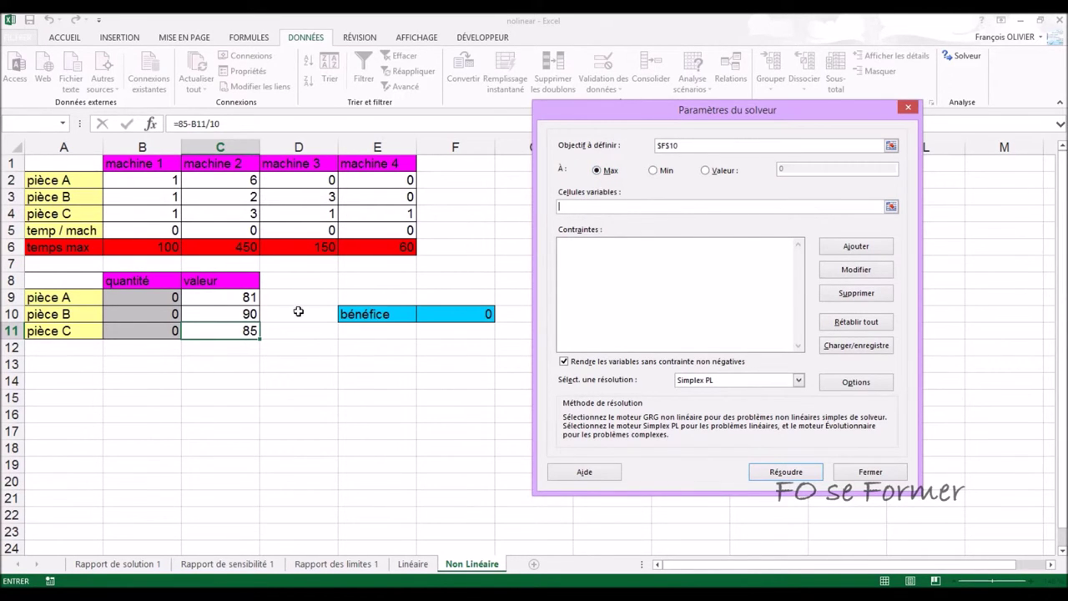
left_click_drag(155, 299, 153, 326)
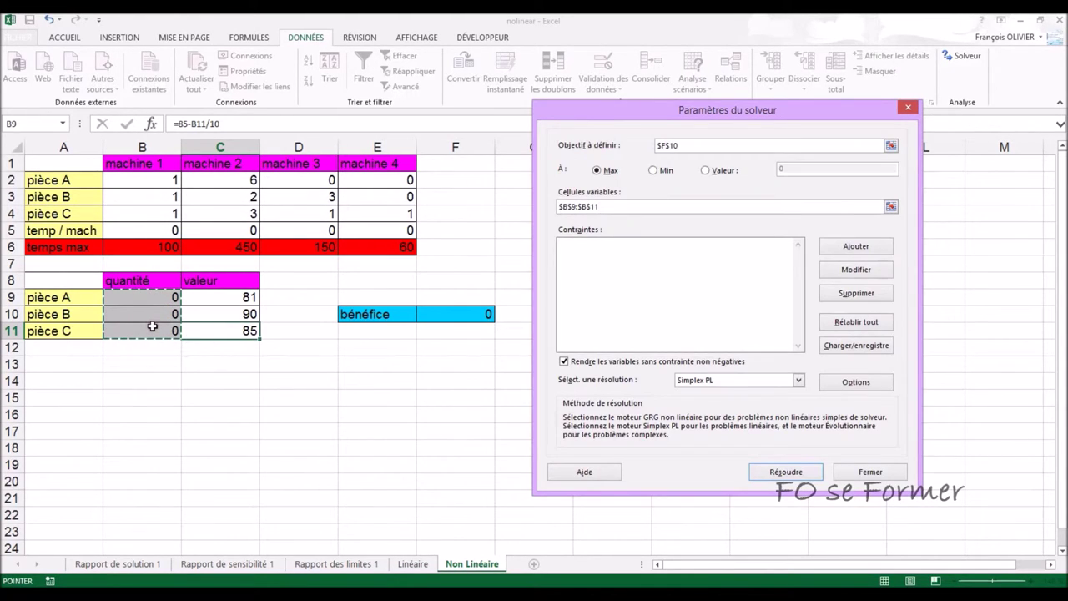
left_click(587, 258)
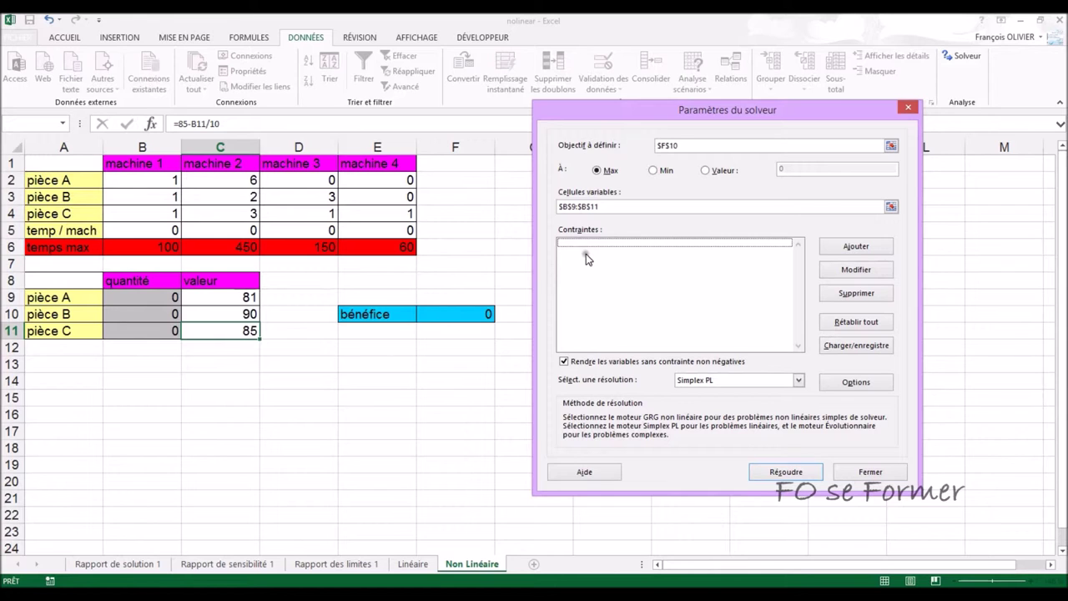
Step: Add machine-time constraints $B$5 <= $B$6 and $C$5 <= $C$6
left_click(855, 247)
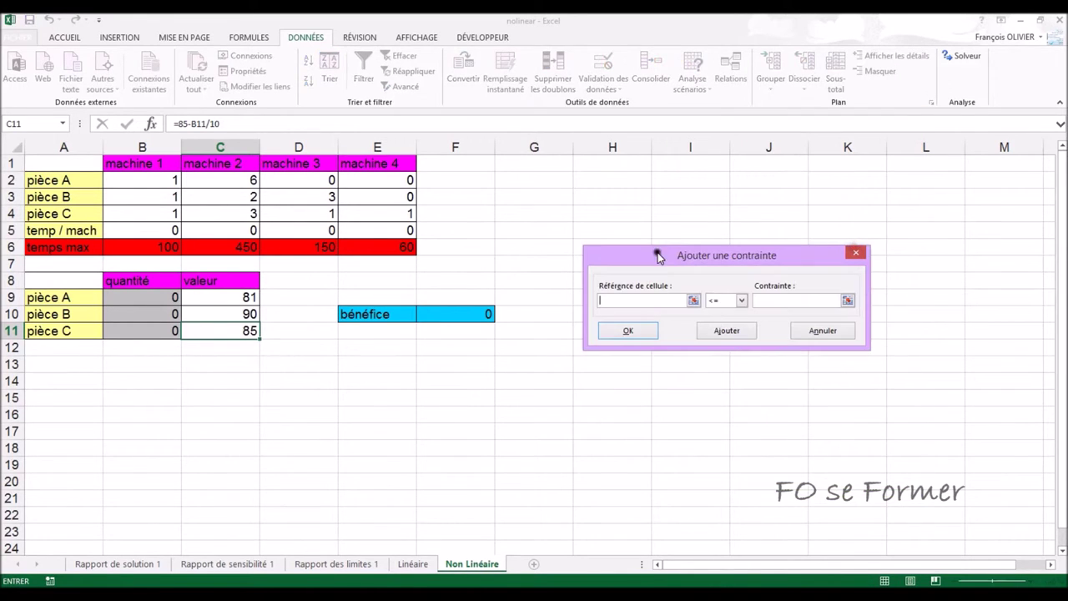
left_click(160, 231)
left_click(767, 300)
left_click(138, 247)
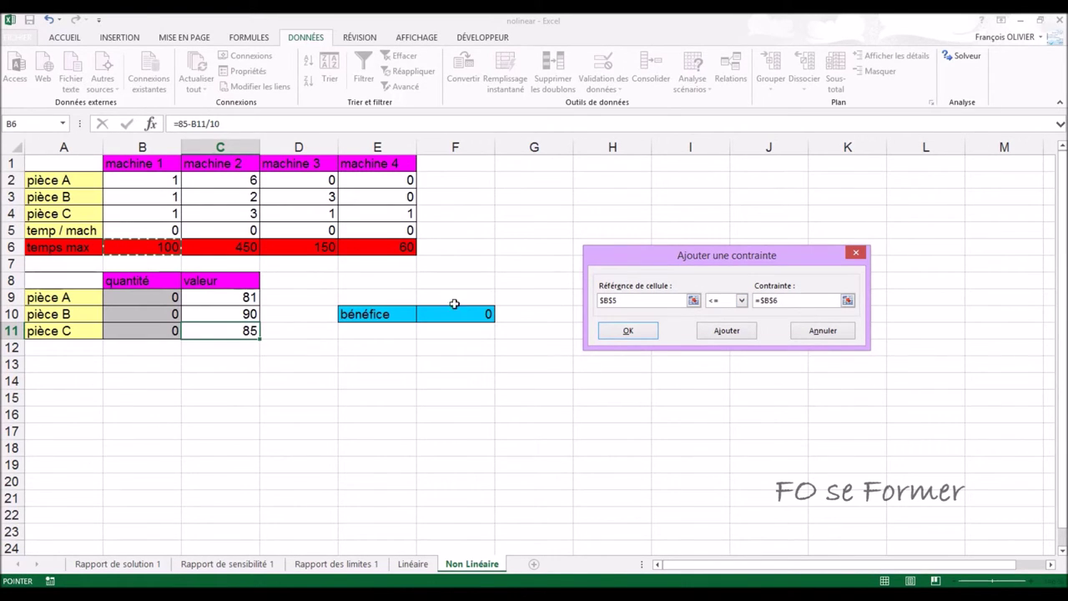
left_click(701, 331)
left_click(249, 232)
left_click(785, 302)
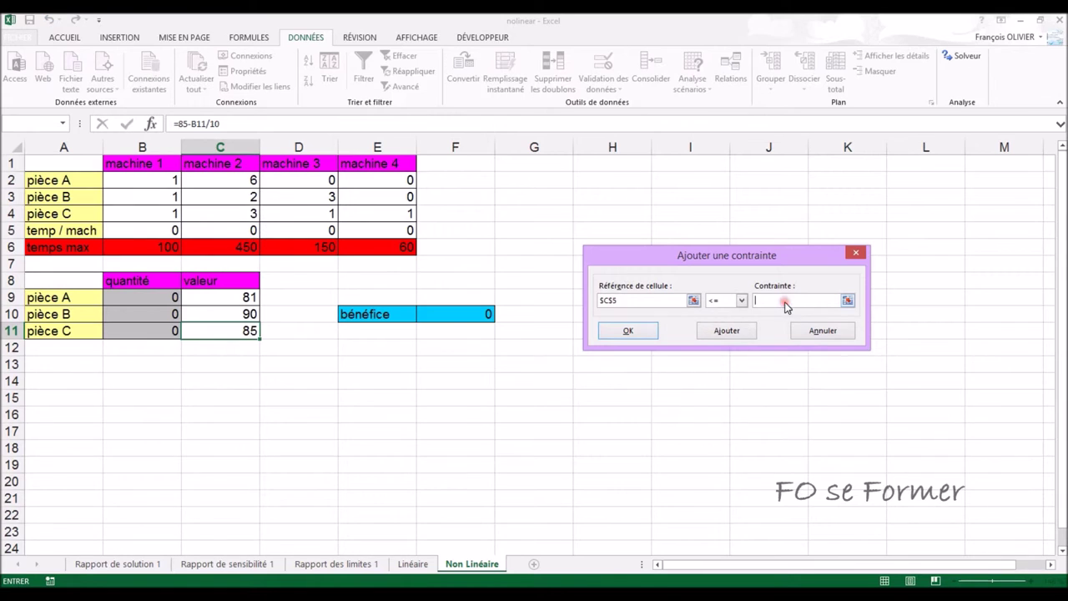
left_click(249, 249)
left_click(718, 330)
Step: Add machine-time constraints $D$5 <= $D$6 and $E$5 <= $E$6
left_click(330, 232)
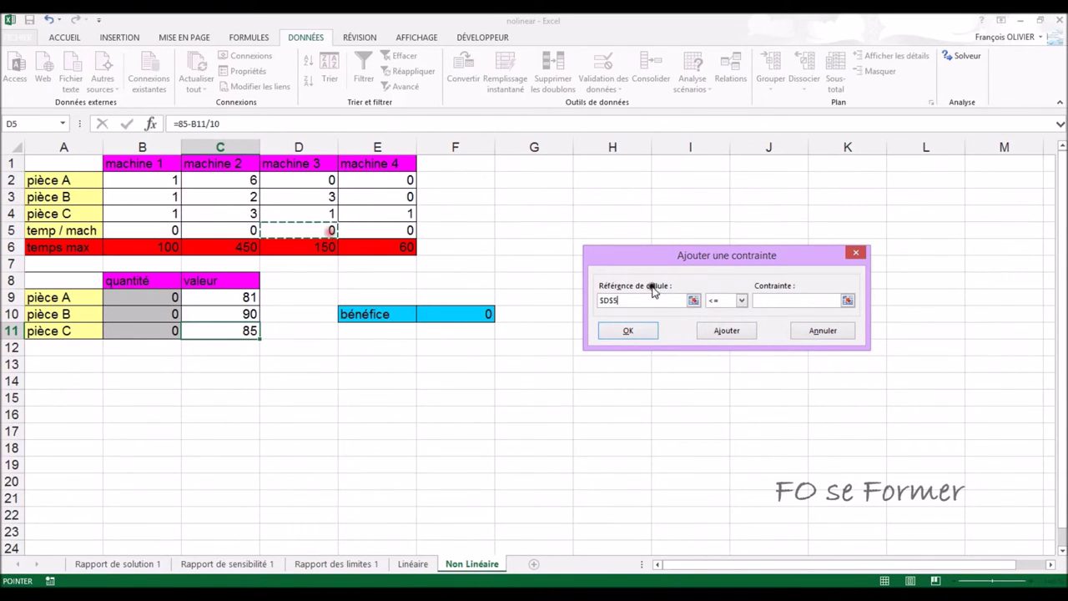
left_click(762, 301)
left_click(324, 249)
left_click(727, 331)
left_click(410, 232)
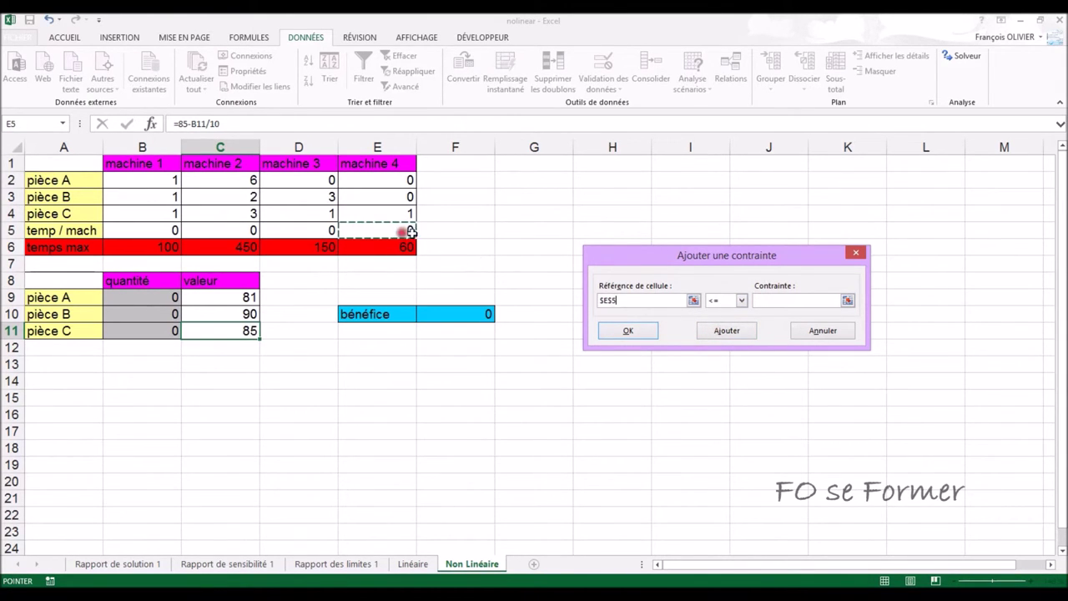
left_click(755, 302)
left_click(404, 252)
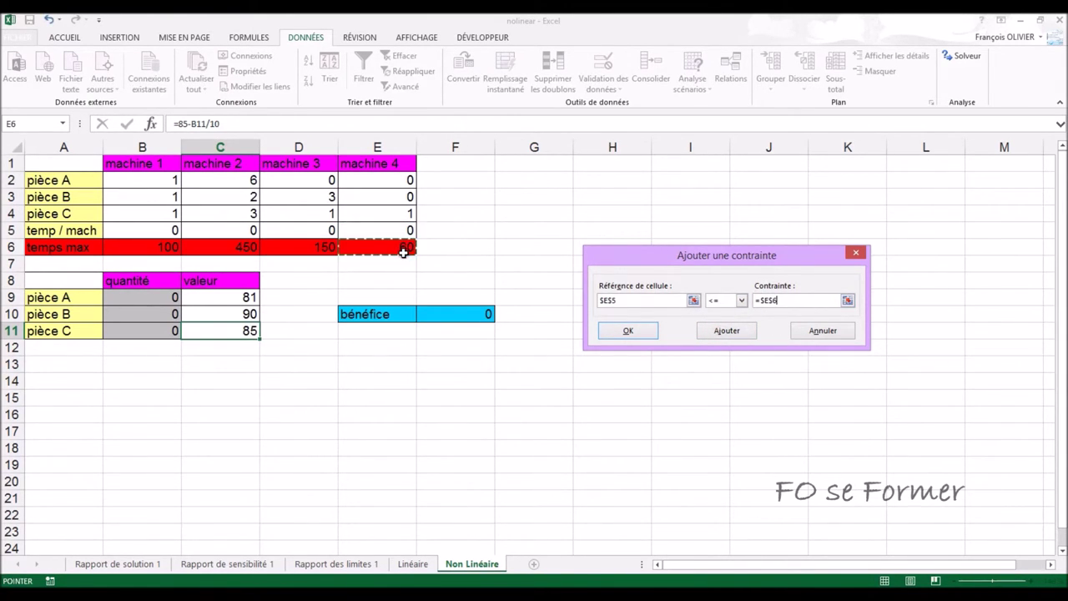
left_click(629, 342)
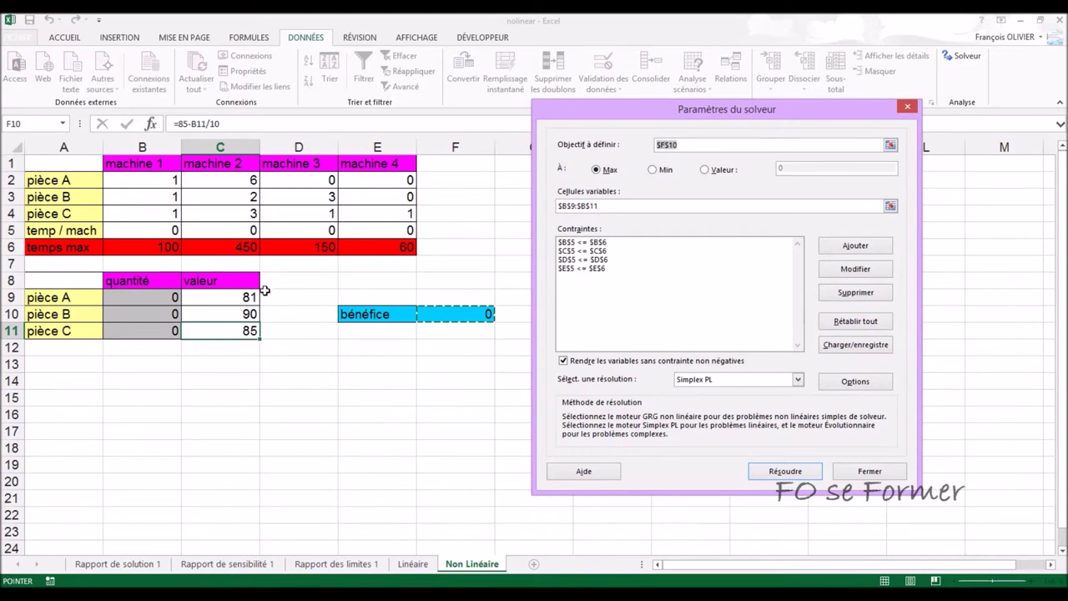
Step: Restore the objective cell to $F$10 after a mistaken C9 entry
left_click(232, 297)
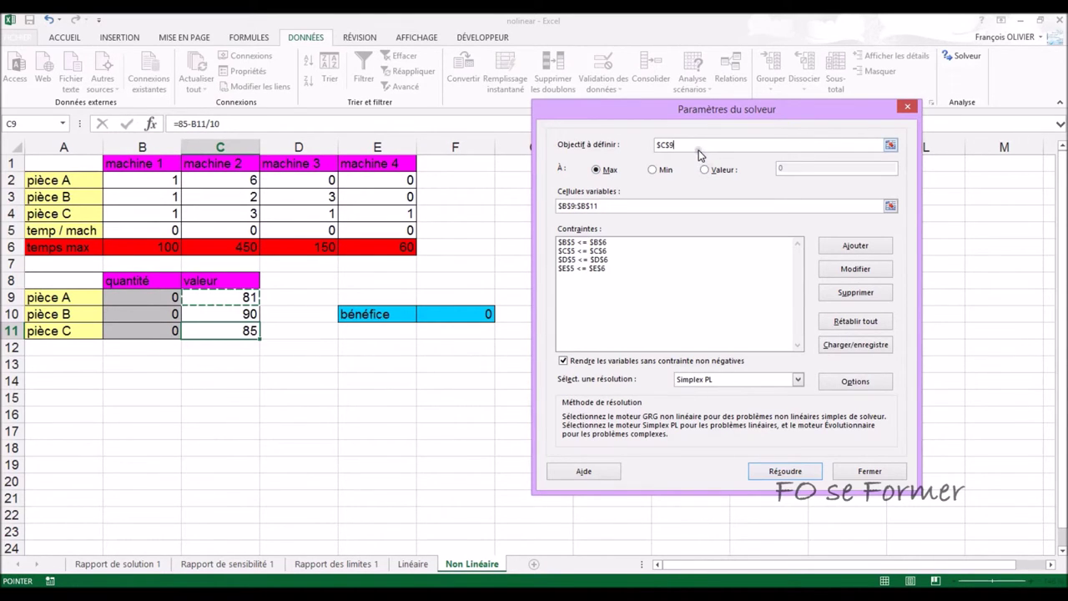
key("BackSpace")
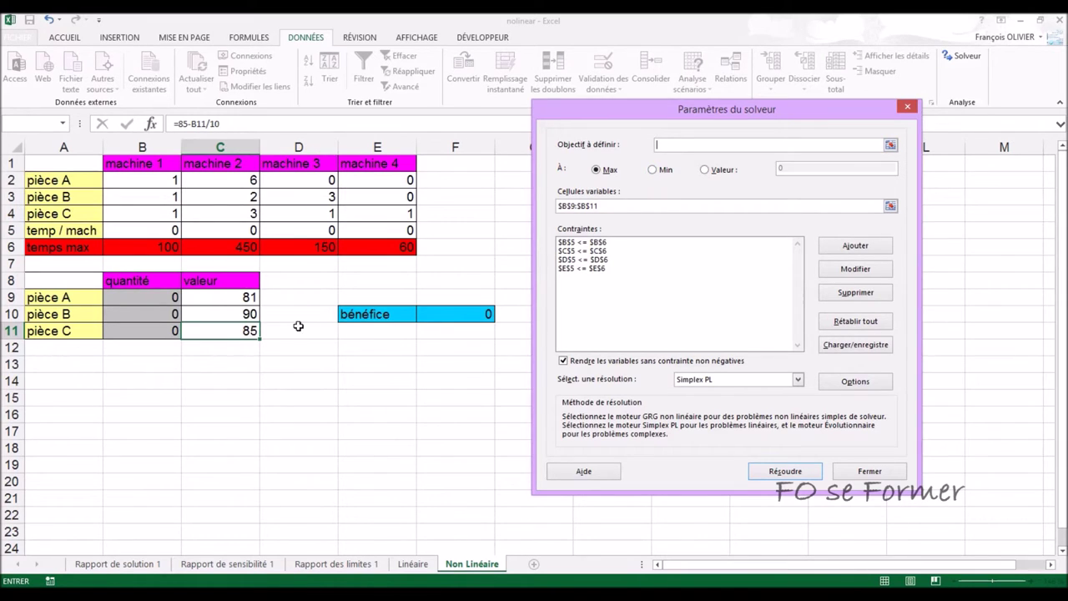
left_click(464, 314)
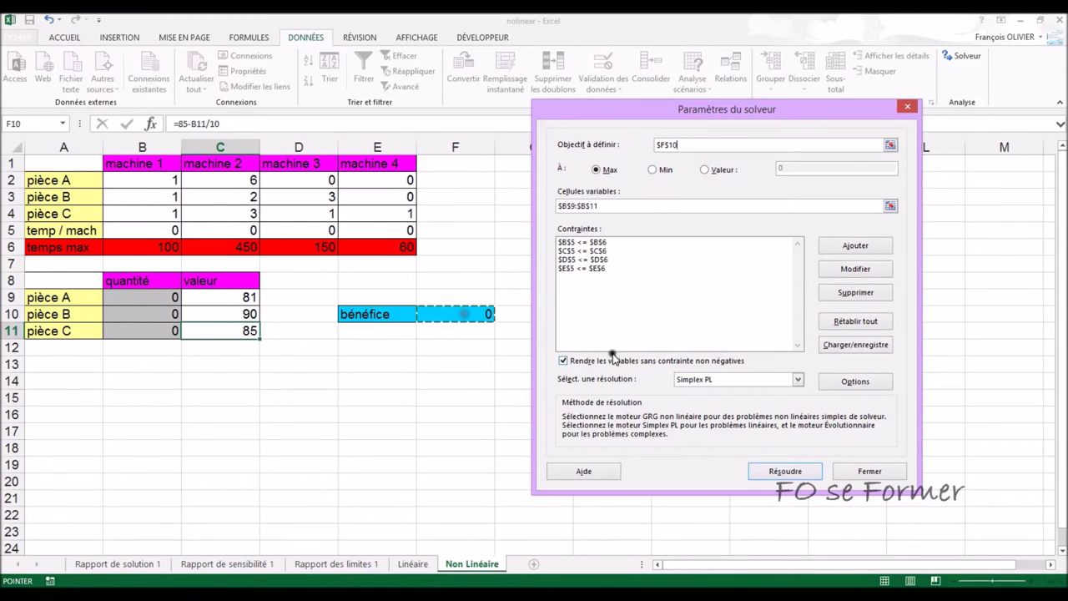
left_click(781, 472)
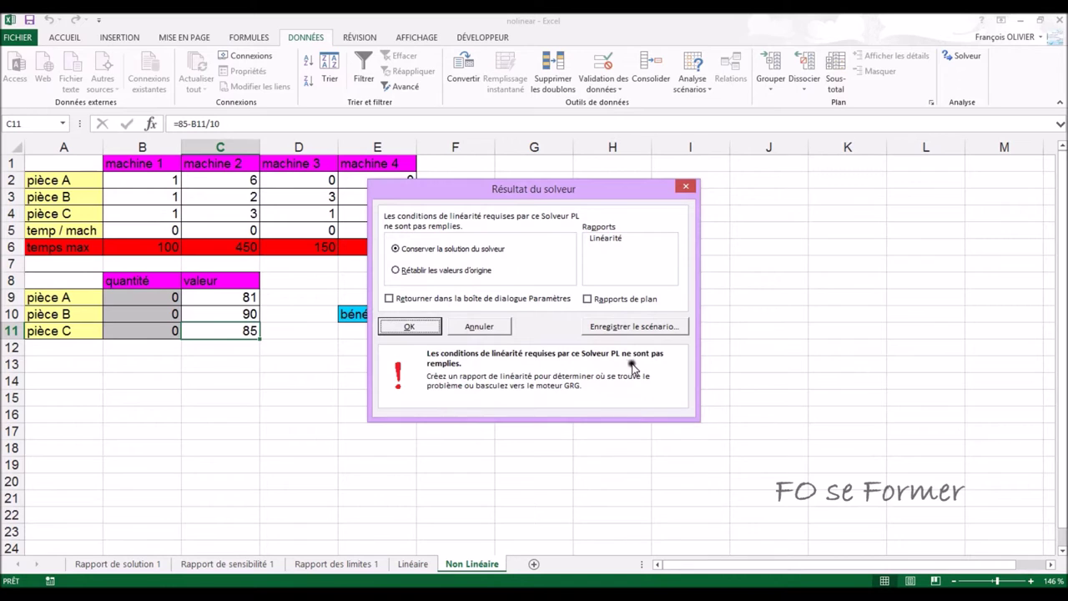
left_click(430, 272)
left_click(419, 298)
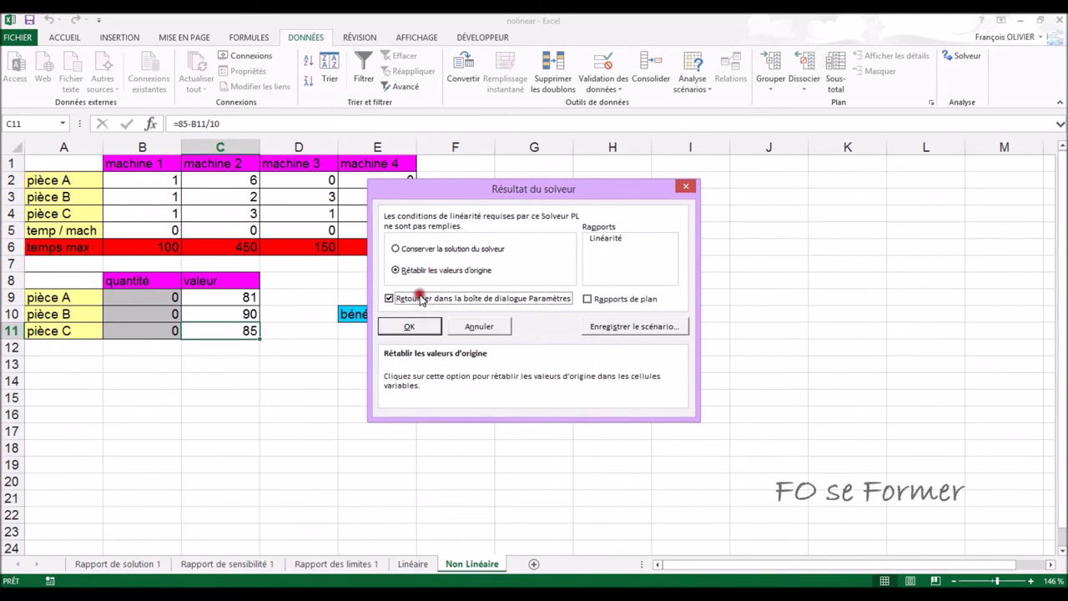
left_click(410, 326)
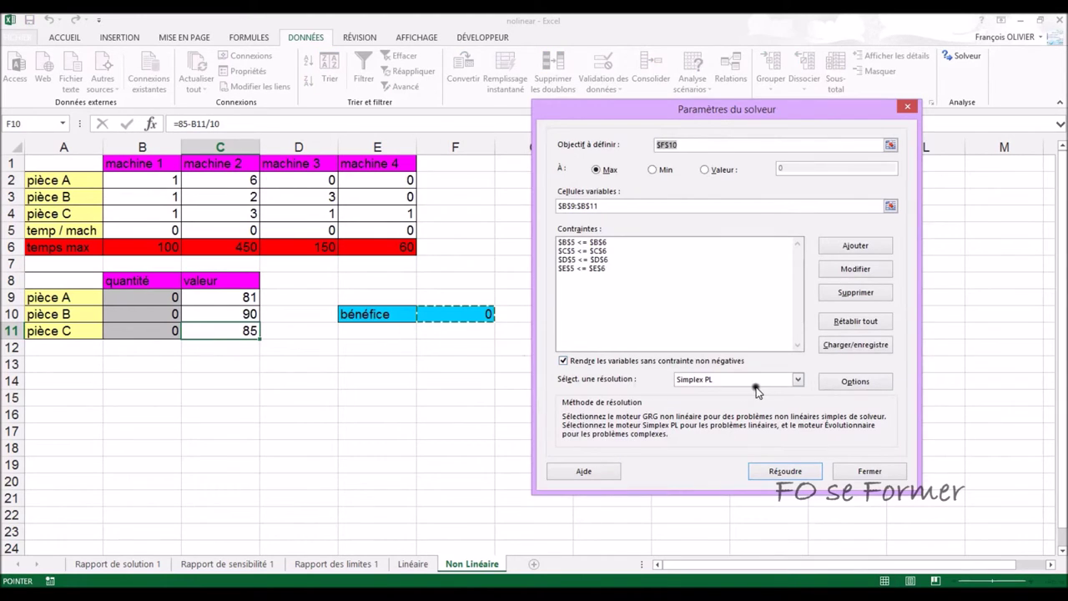
left_click(795, 384)
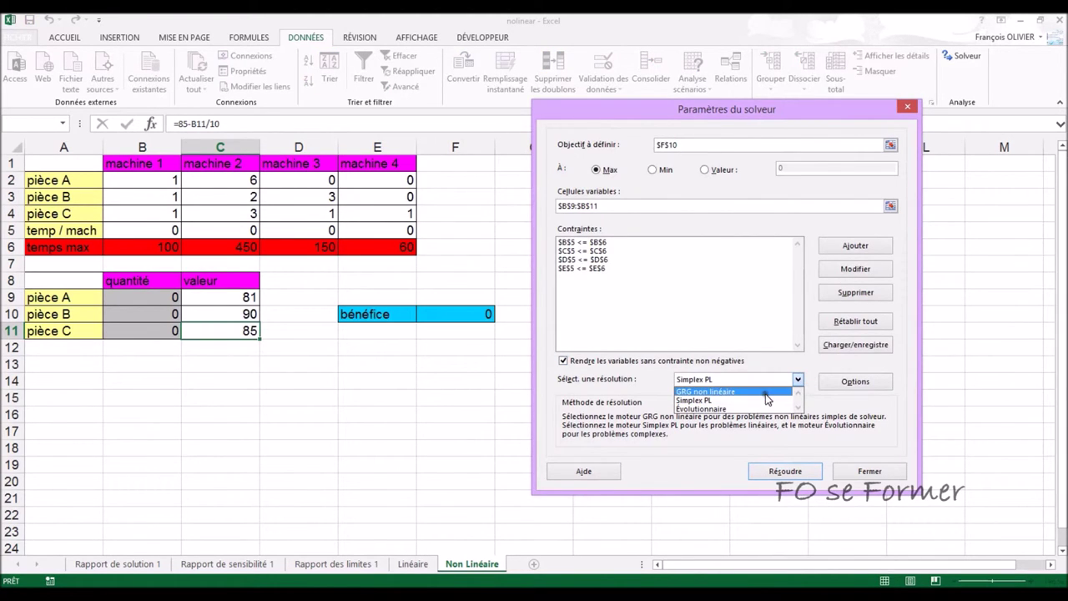
Step: Choose GRG Nonlinear, set a 100-second, 100-iteration limit with iteration results shown, and run Solver
left_click(766, 391)
left_click(854, 384)
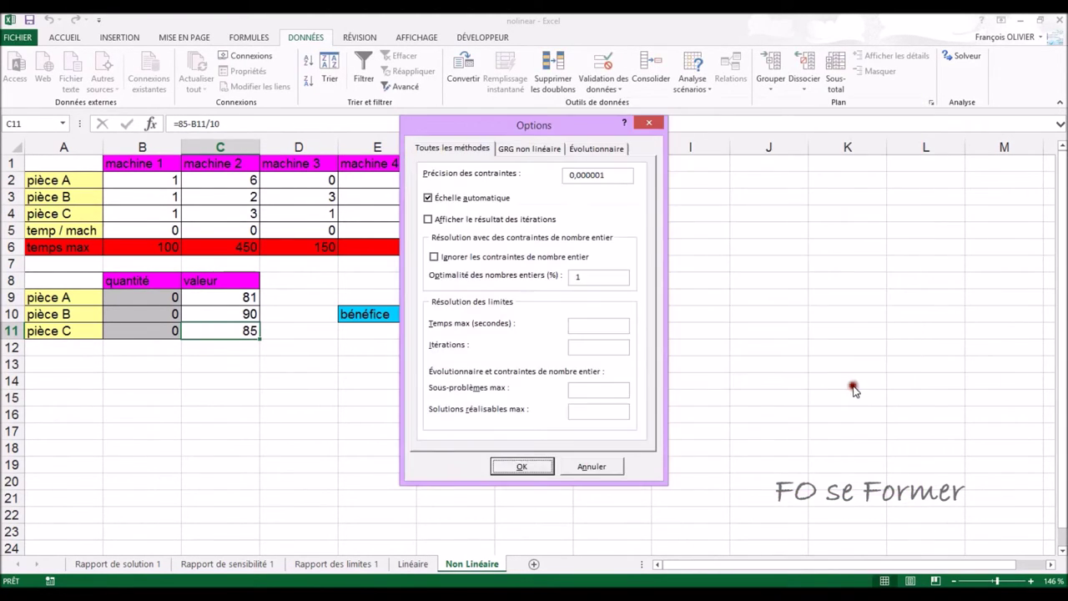
left_click_drag(556, 131, 678, 141)
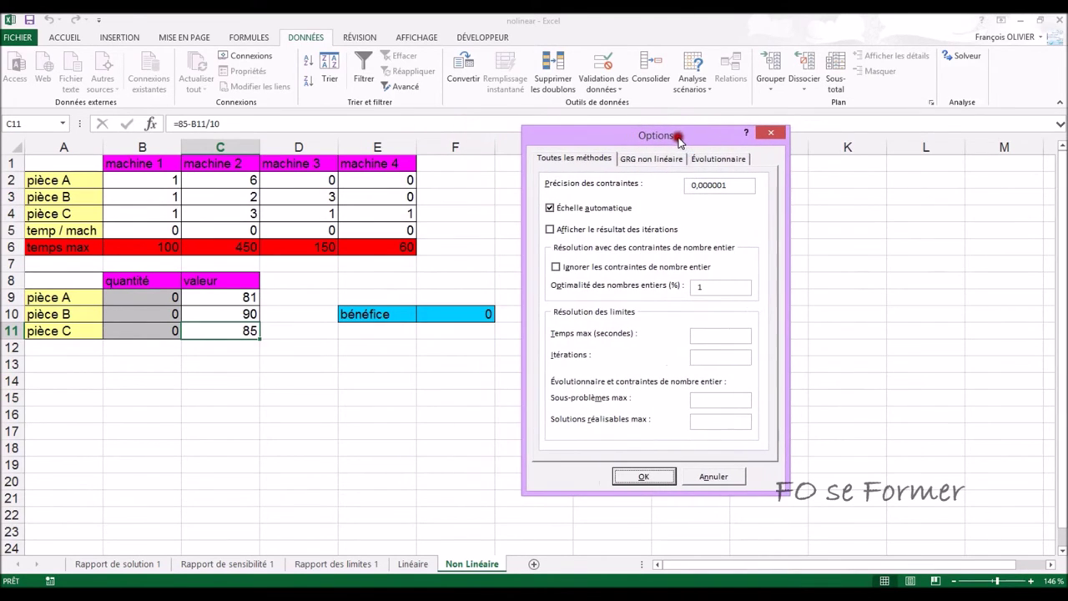
left_click(703, 334)
type("100")
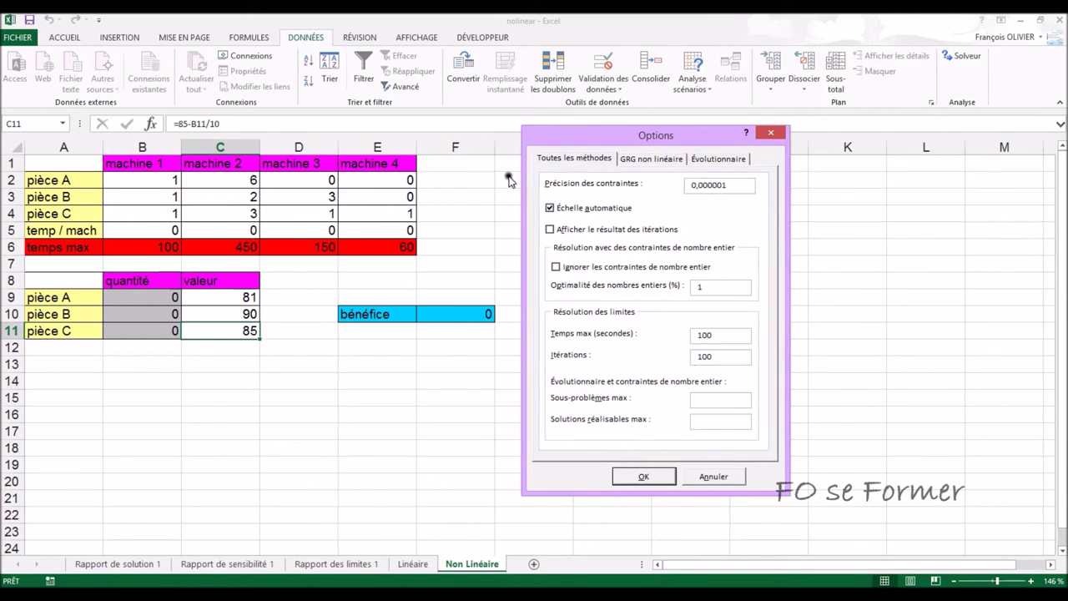
left_click(566, 232)
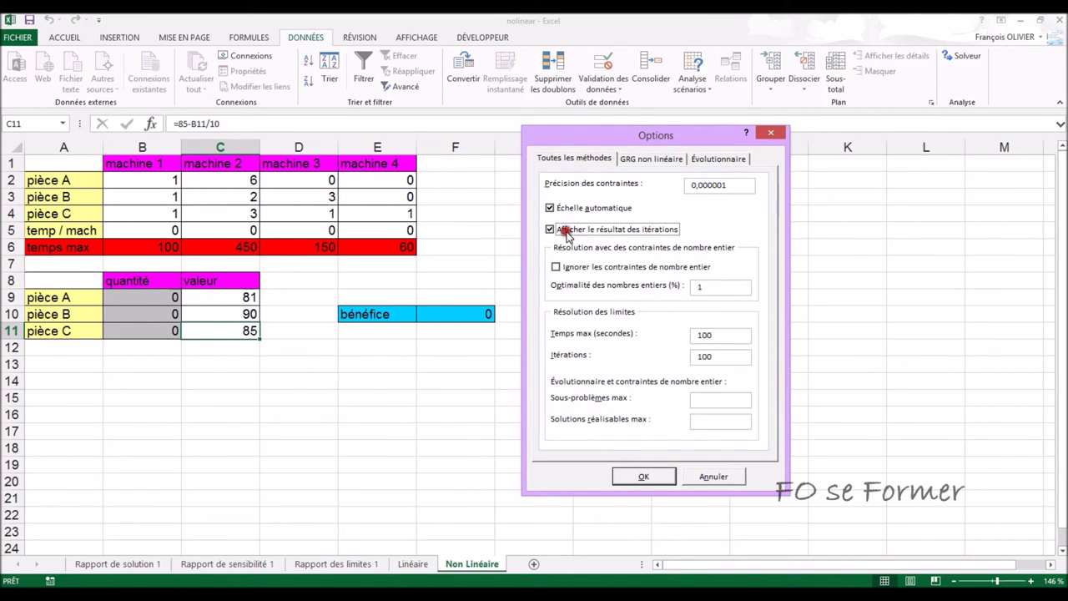
left_click(651, 476)
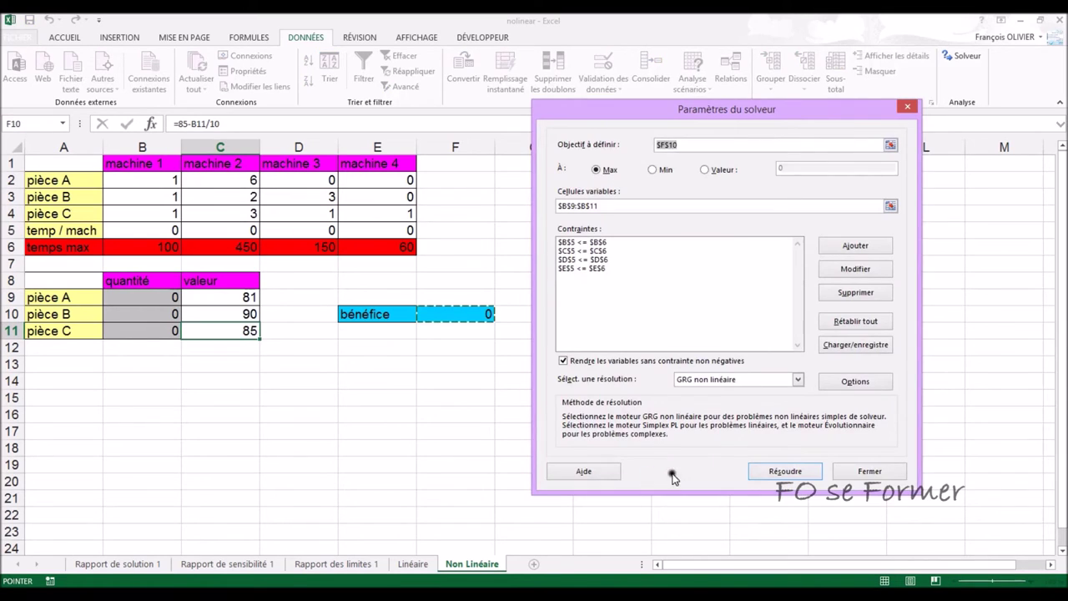
left_click(778, 473)
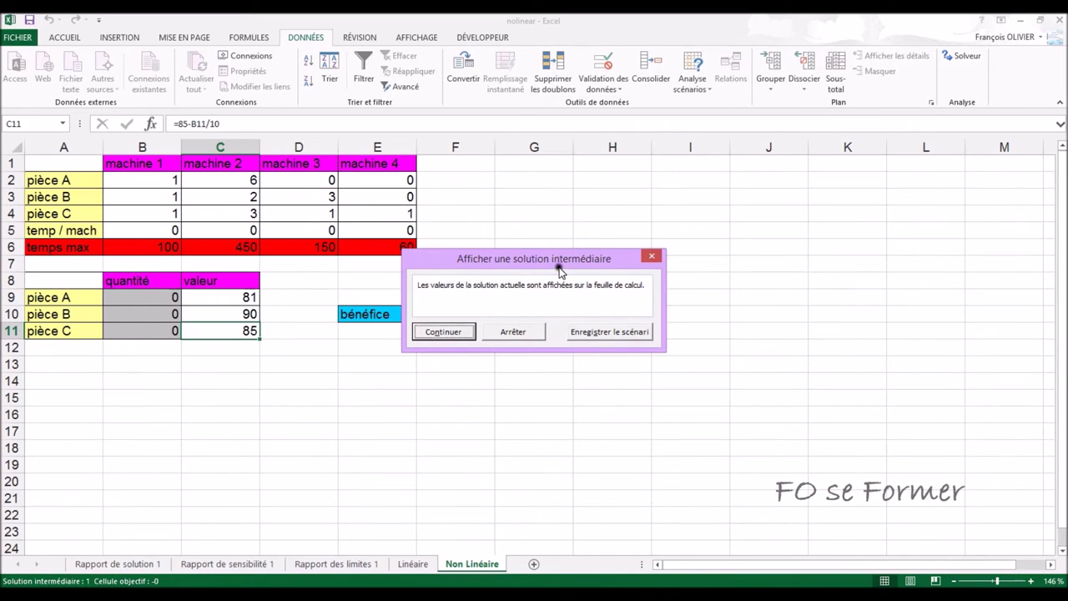
Step: Continue through the intermediate GRG solutions to the final bénéfice of 8285,20833
left_click_drag(557, 270, 684, 227)
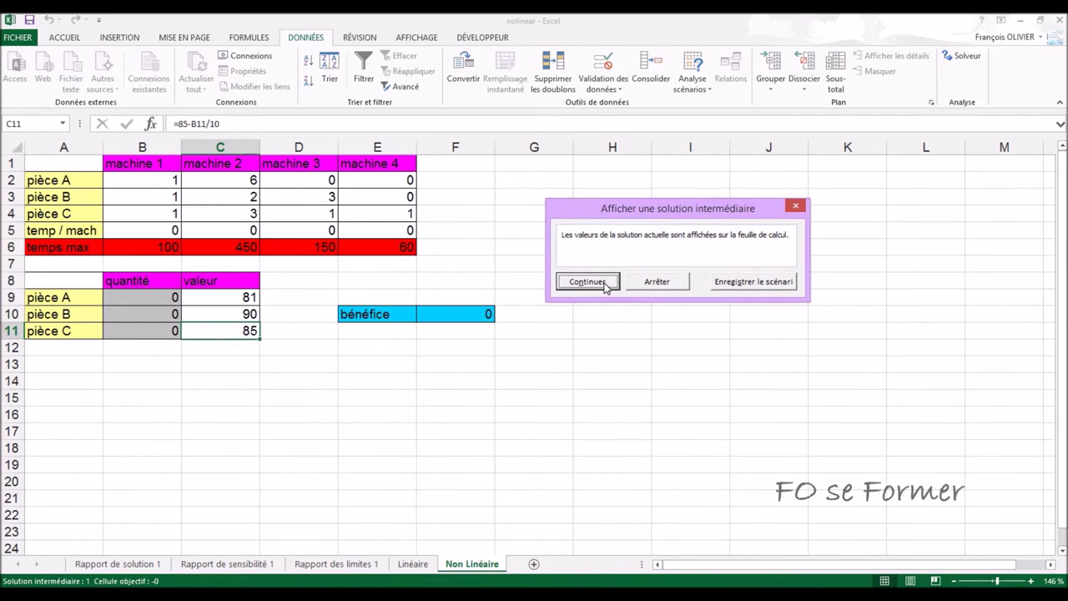
left_click(605, 284)
left_click_drag(634, 257, 682, 210)
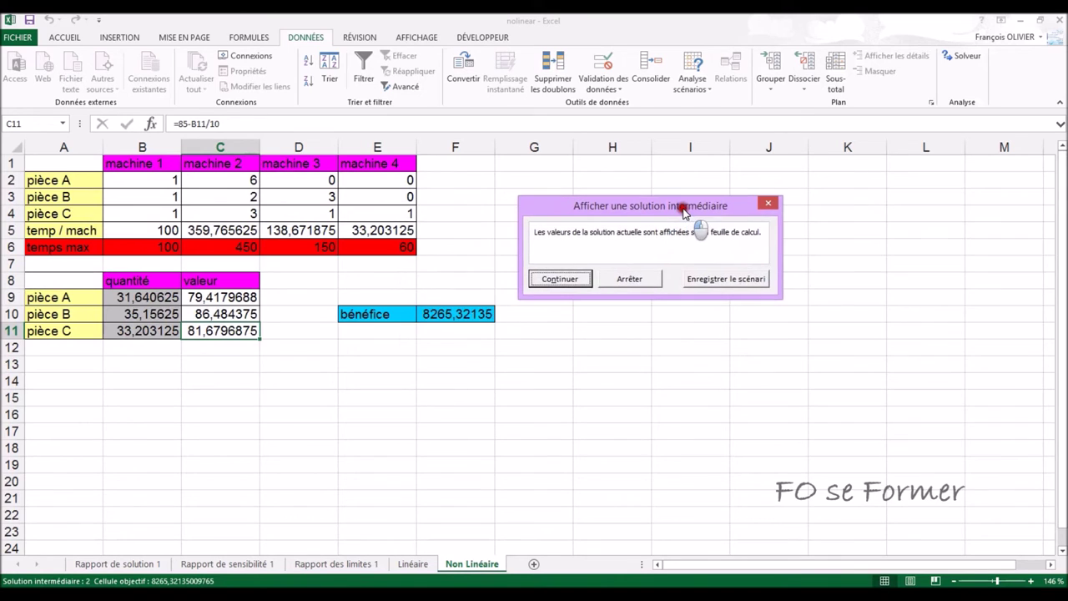
left_click(557, 279)
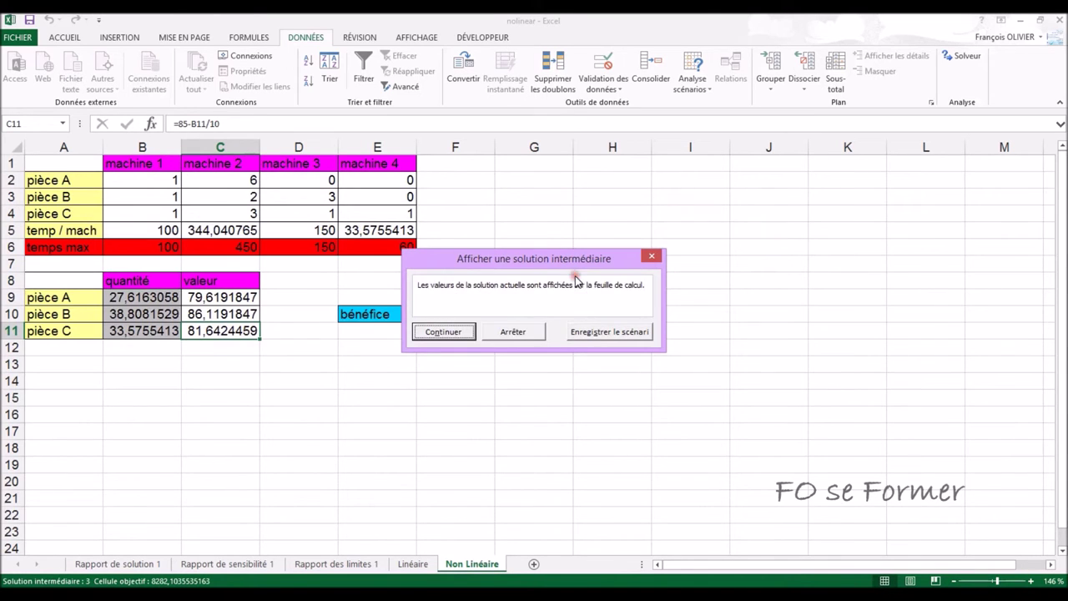
left_click(464, 332)
left_click(464, 332)
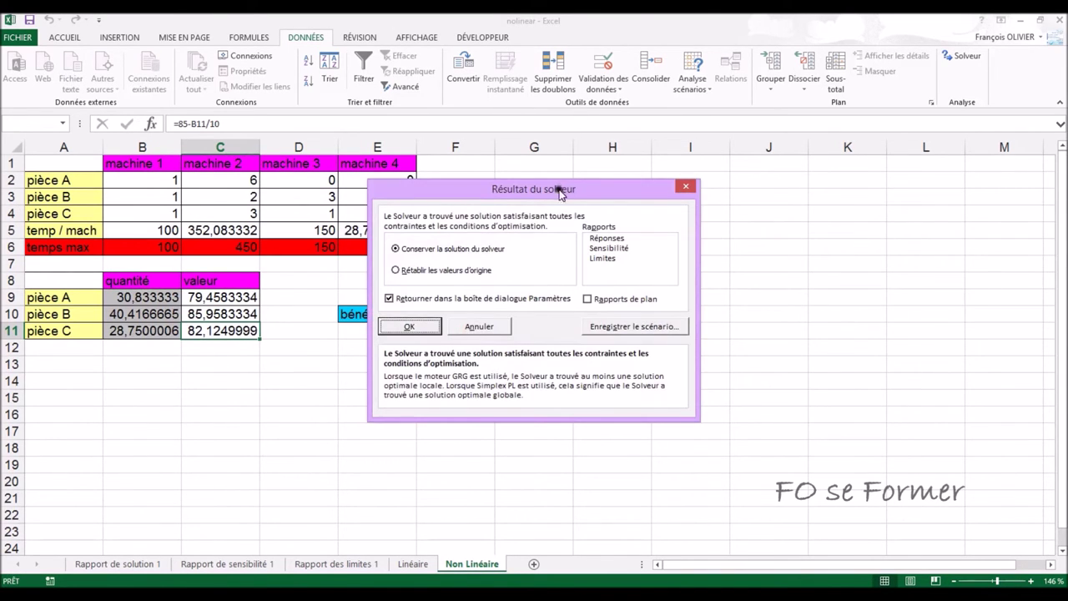
left_click_drag(563, 180, 751, 181)
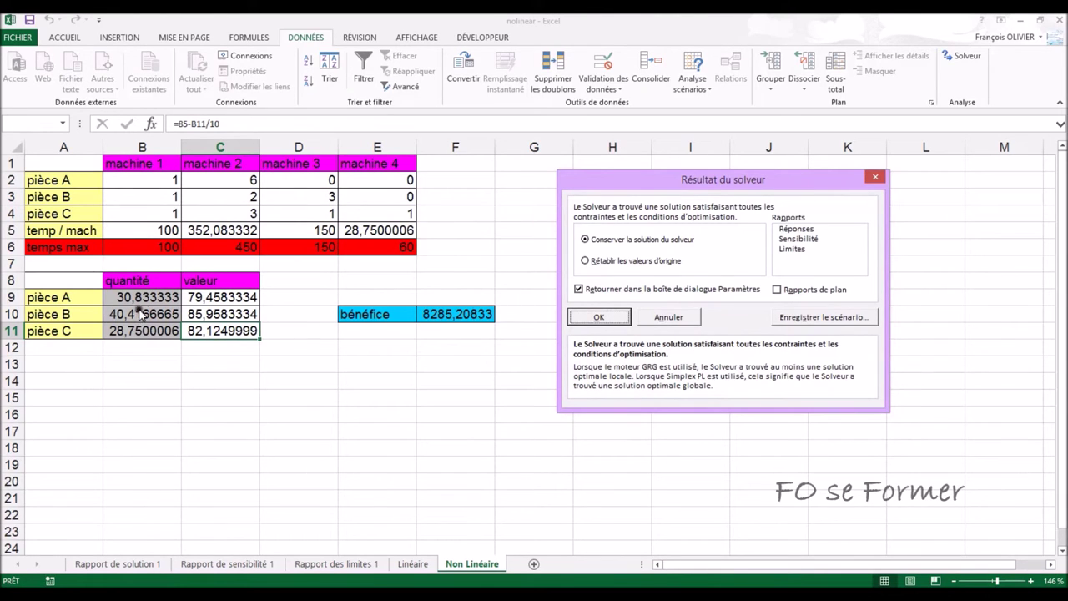
Step: Restore the original cell values and return to the Solver parameters
left_click(646, 263)
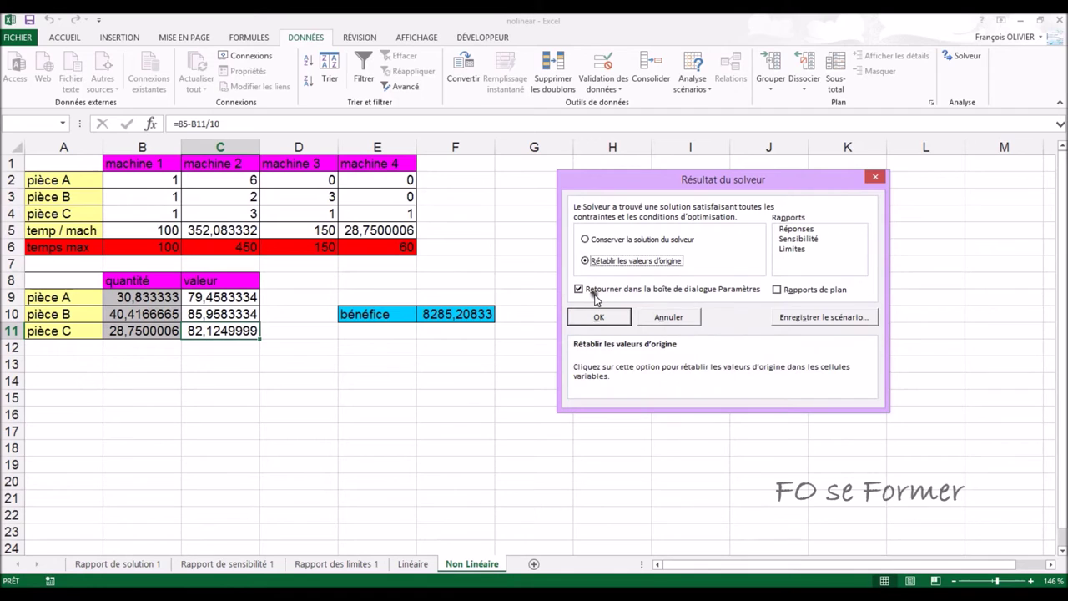
left_click(598, 317)
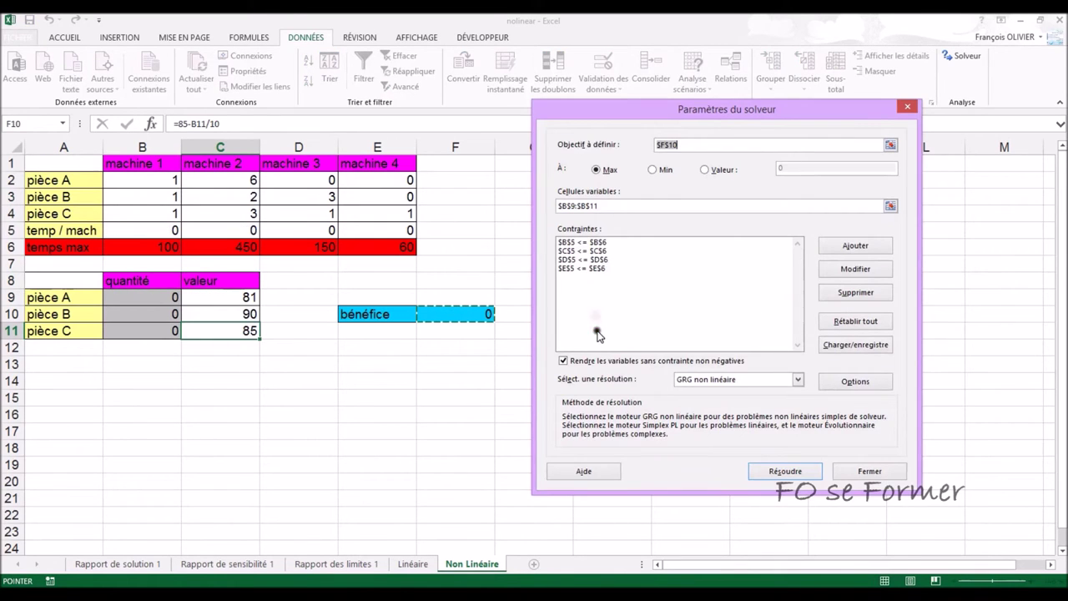
left_click(866, 247)
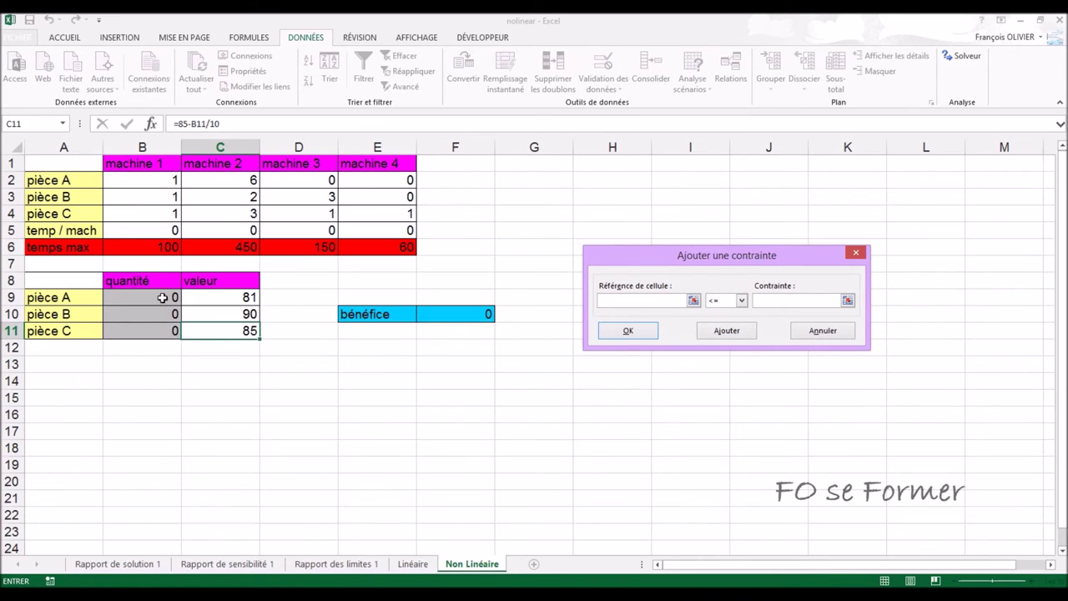
Step: Add the constraint $B$9:$B$11 = entier and rerun Solver
left_click_drag(163, 298, 161, 327)
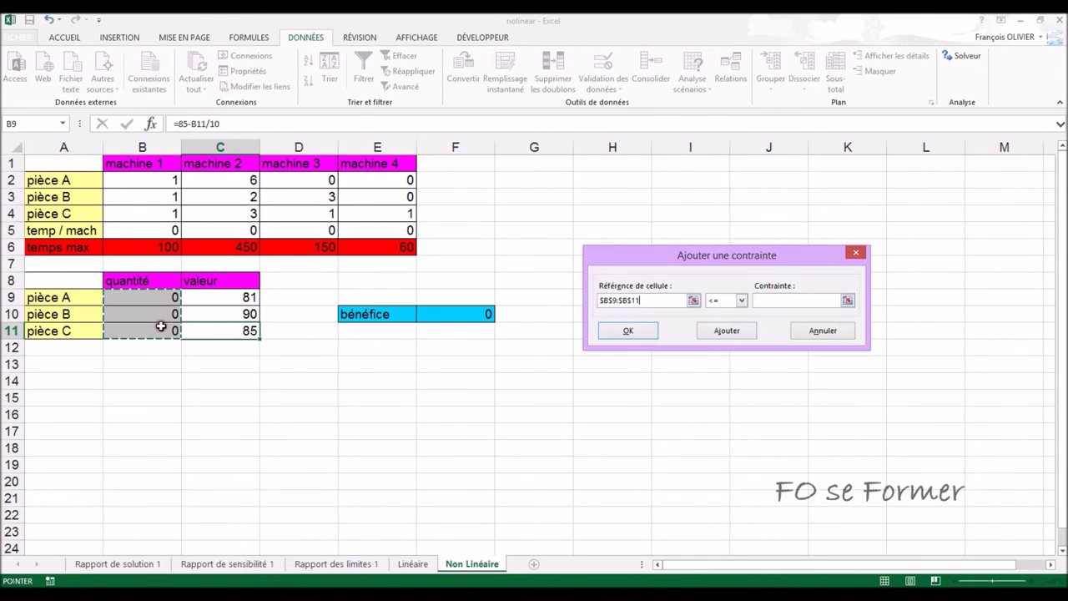
left_click(741, 300)
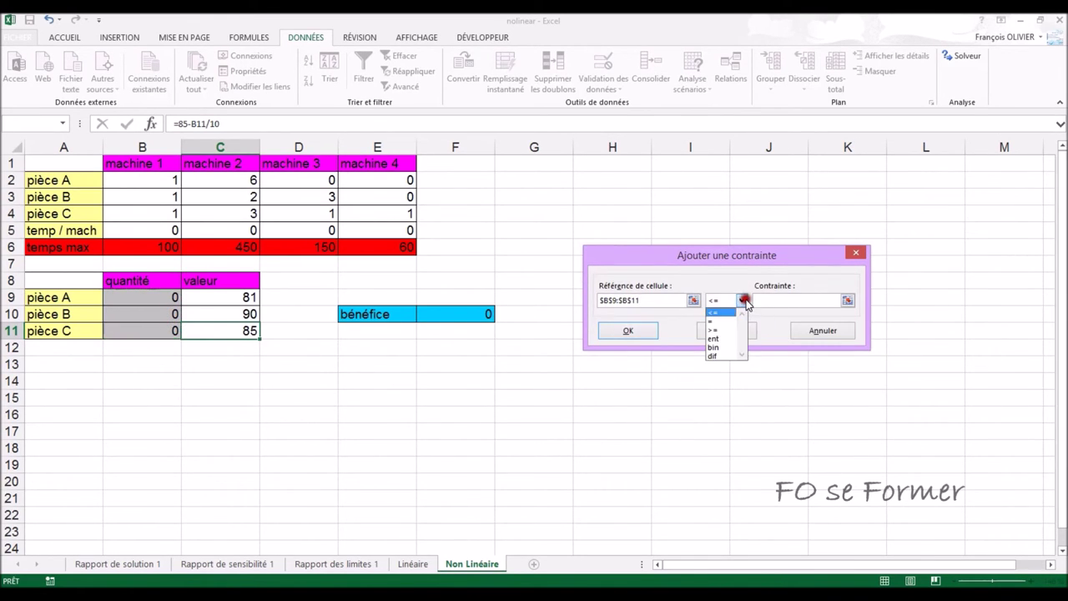
left_click(726, 338)
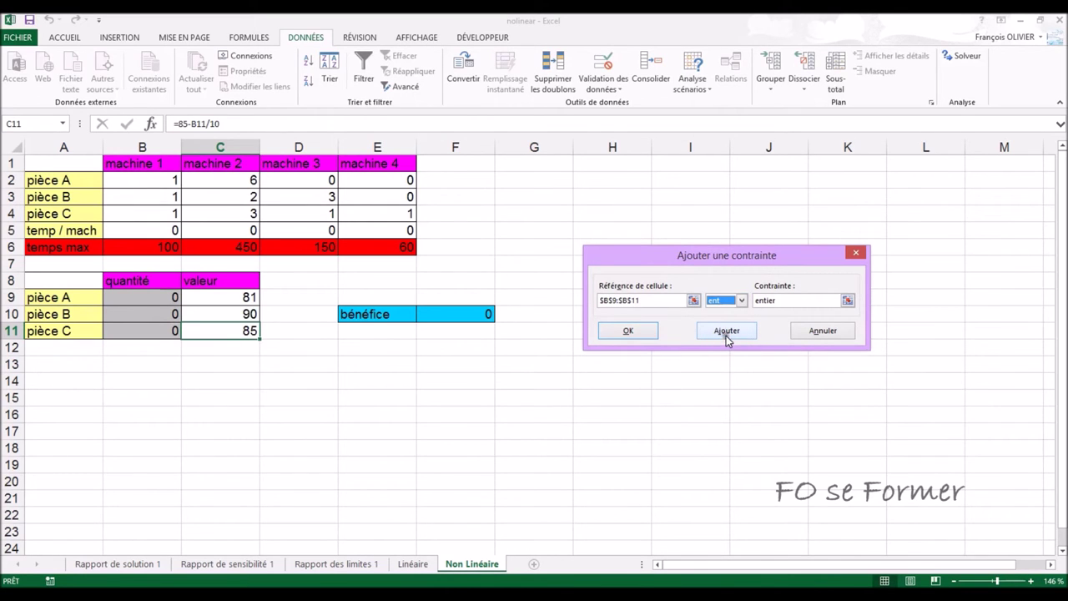
left_click(634, 330)
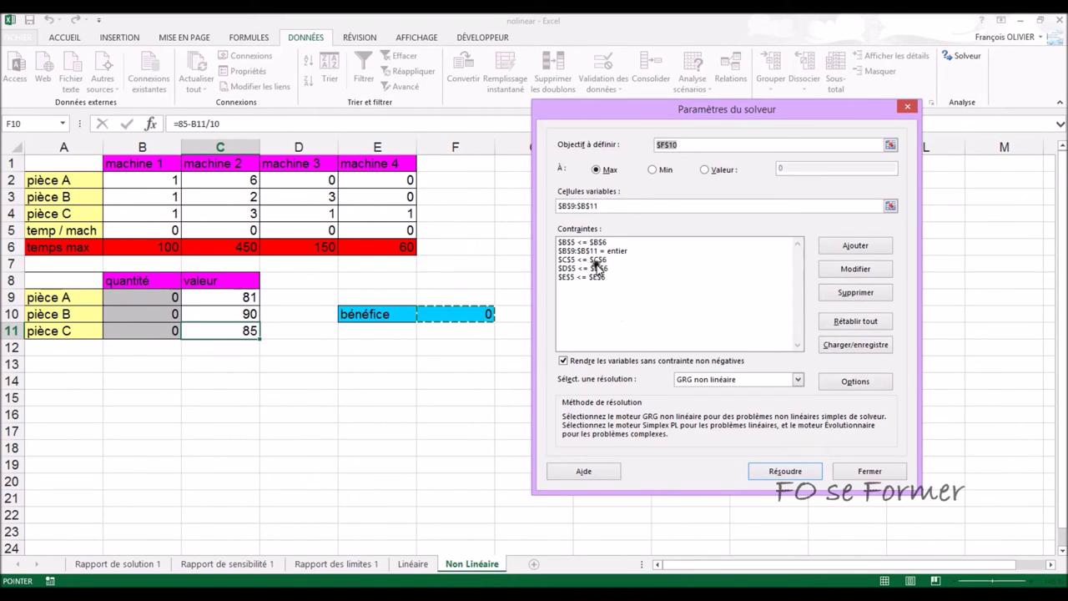
left_click(591, 251)
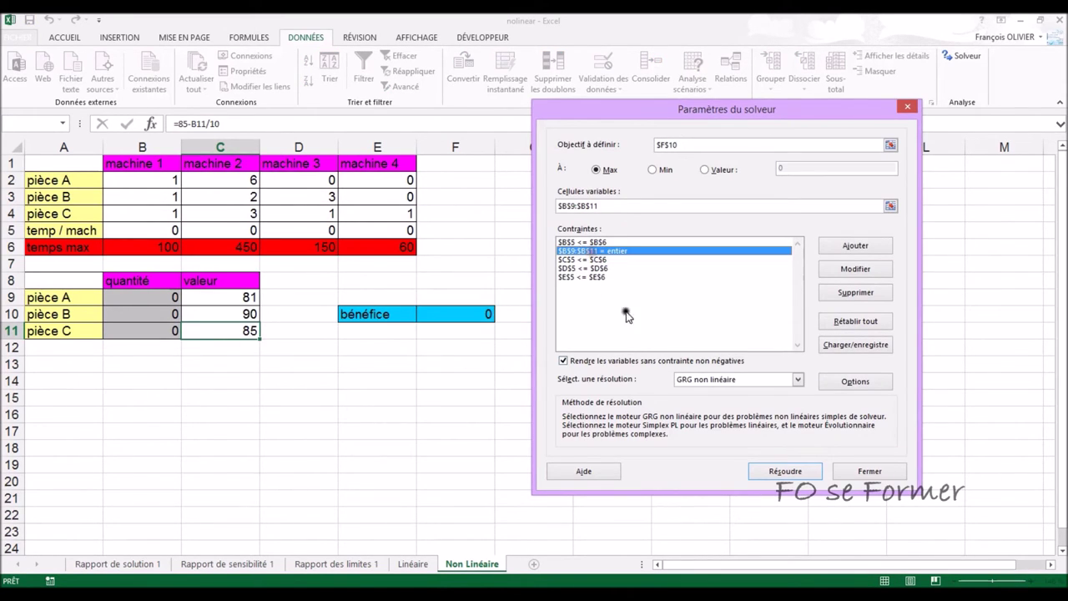
left_click(783, 471)
Step: Step through the first intermediate solutions as bénéfice moves from 8285,20833 to 8285
left_click(457, 336)
left_click(456, 335)
left_click(454, 336)
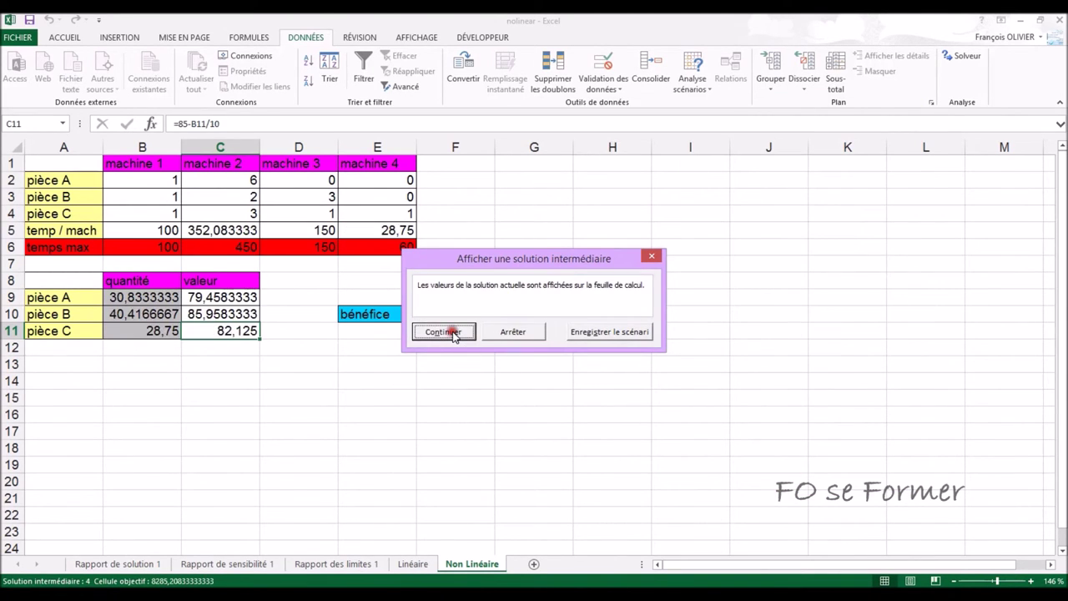
left_click_drag(498, 254, 604, 232)
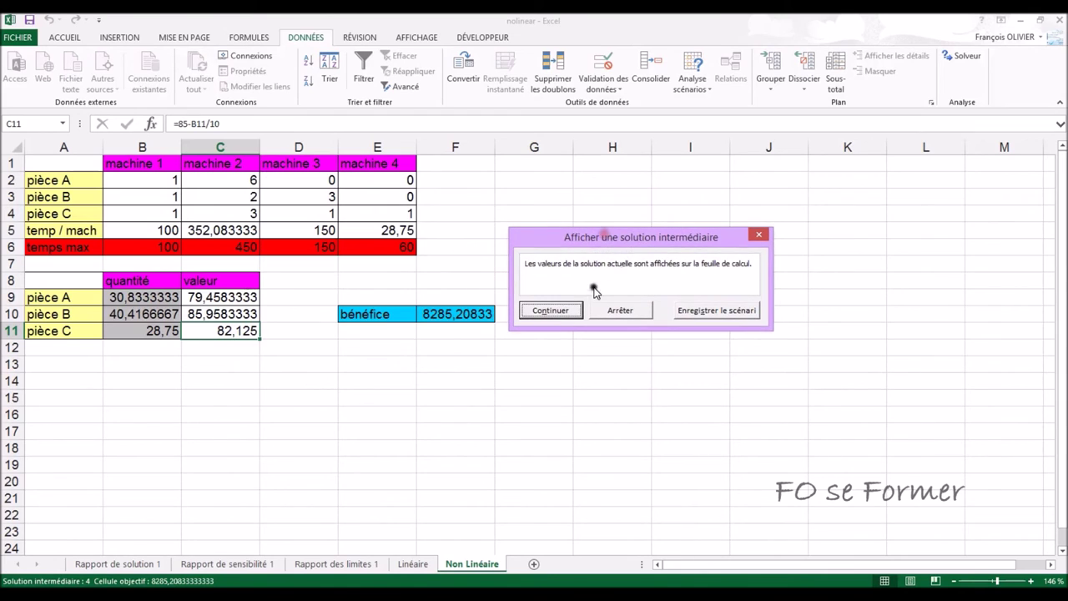
left_click(575, 310)
left_click(456, 335)
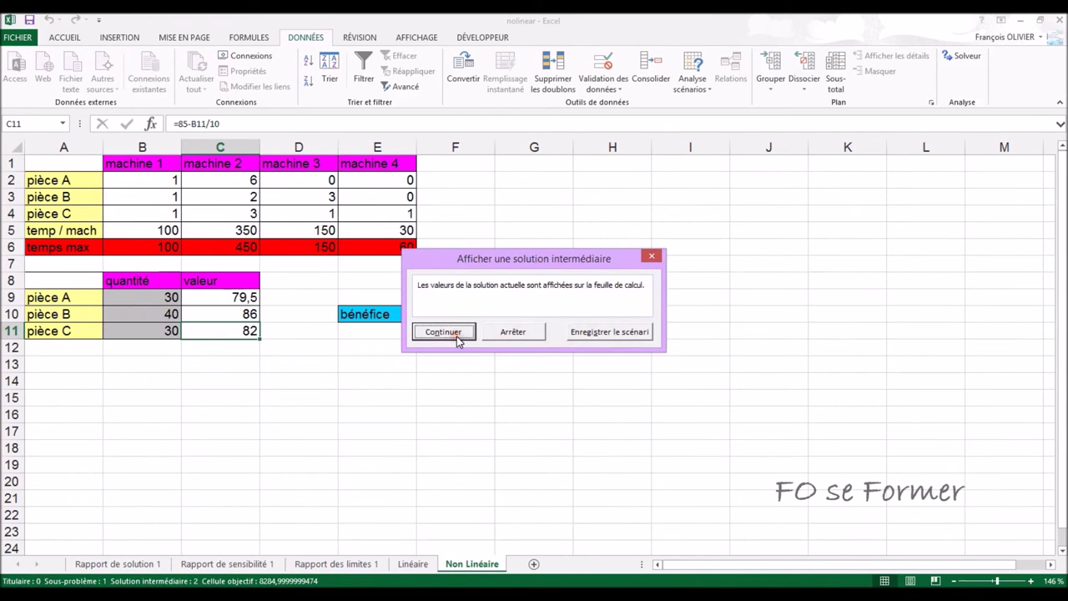
left_click_drag(504, 249, 640, 228)
Step: Continue to the final integer solution: quantities 30, 40, 30 with bénéfice 8285
left_click(582, 311)
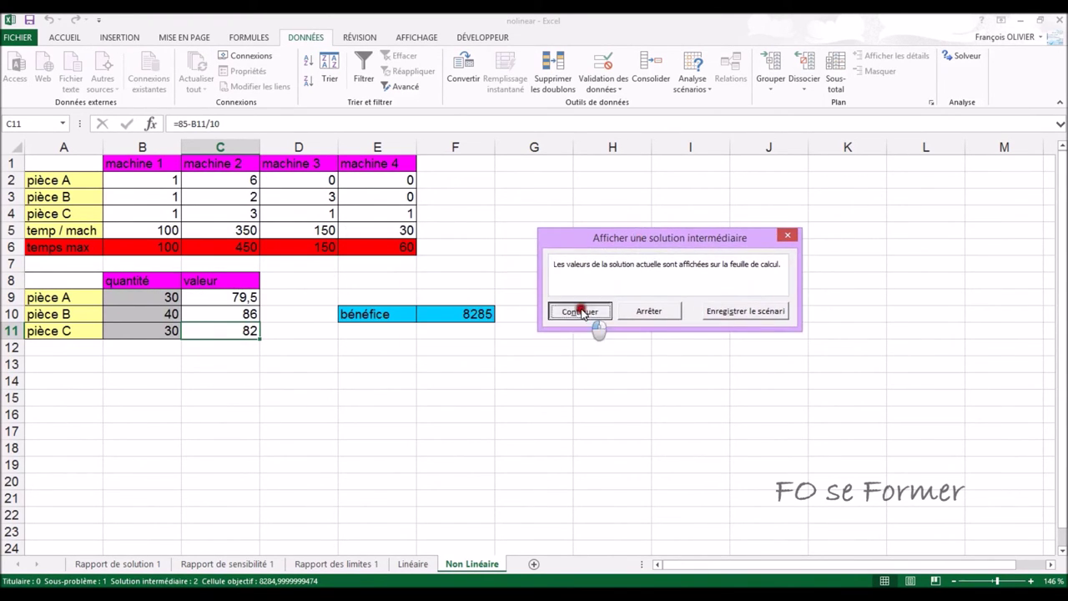
left_click(459, 333)
left_click(462, 333)
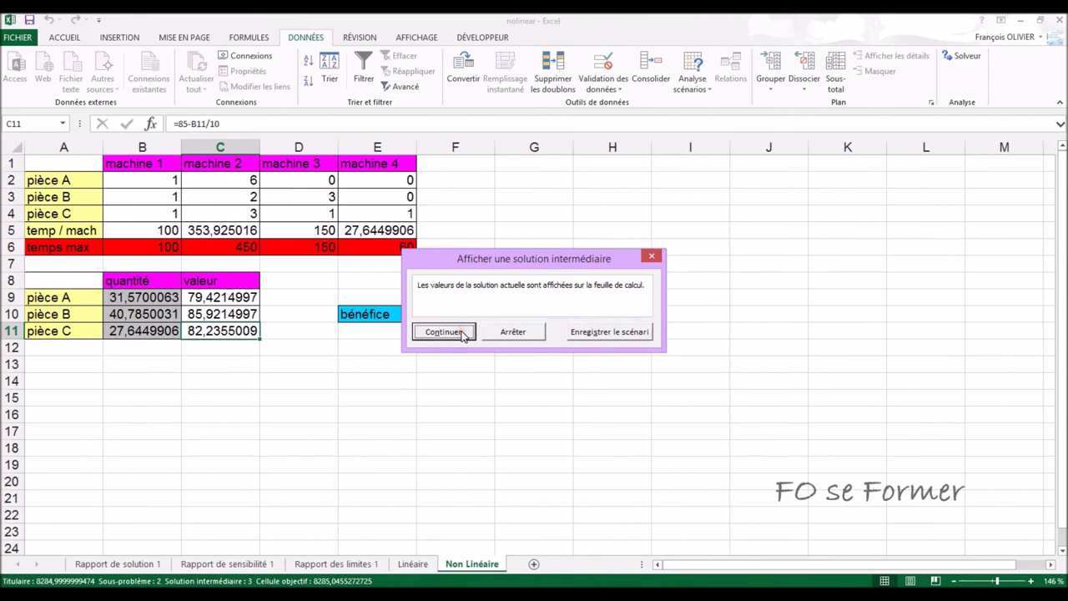
left_click(462, 332)
left_click(461, 331)
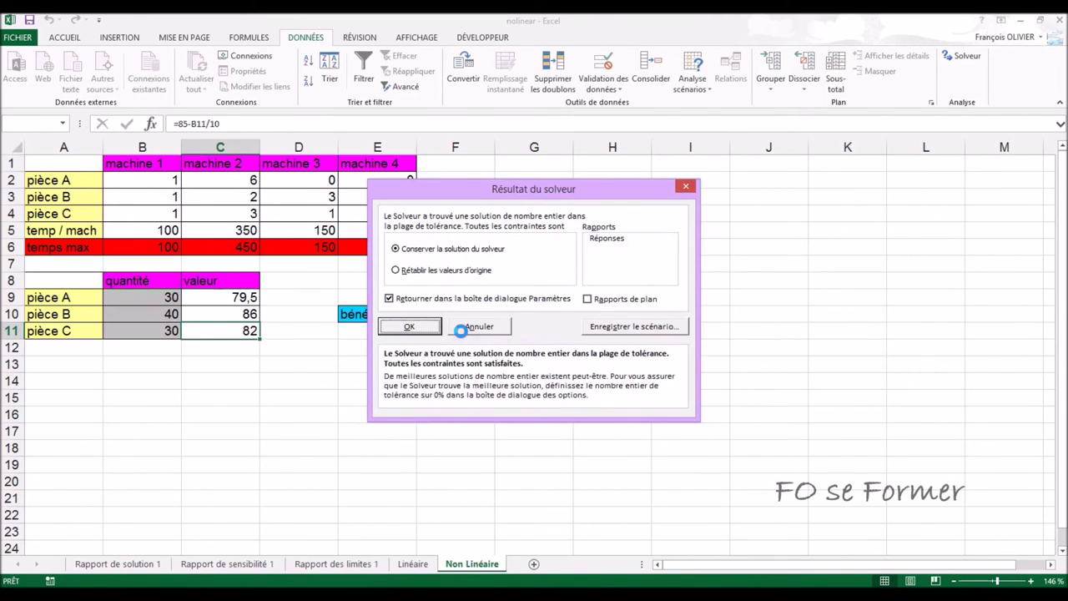
left_click_drag(536, 190, 712, 182)
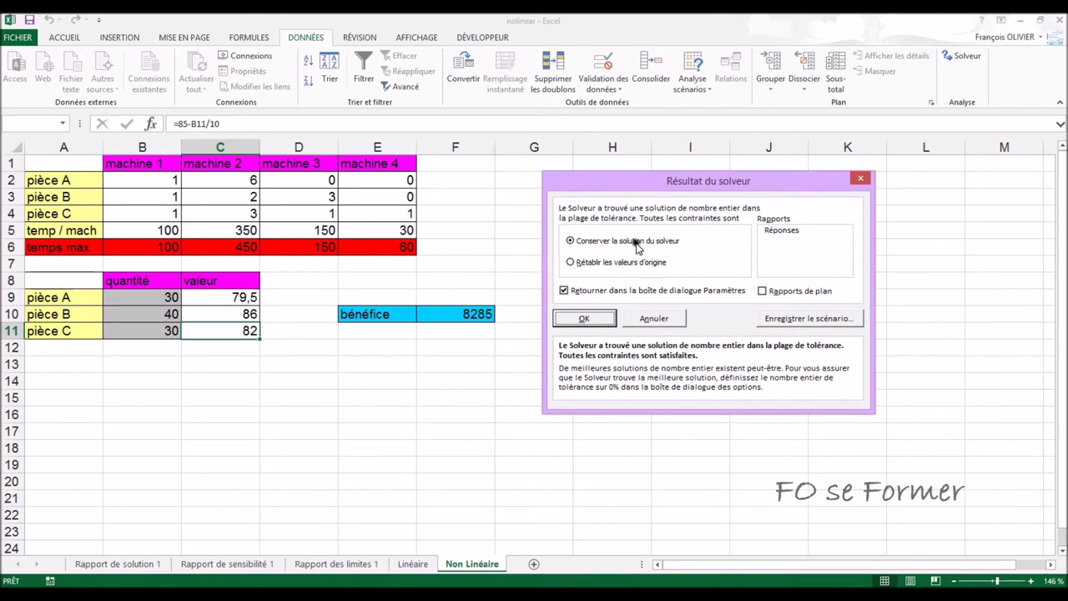
Step: Keep the integer solution without returning to parameters and generate the Réponses report sheet
left_click(565, 291)
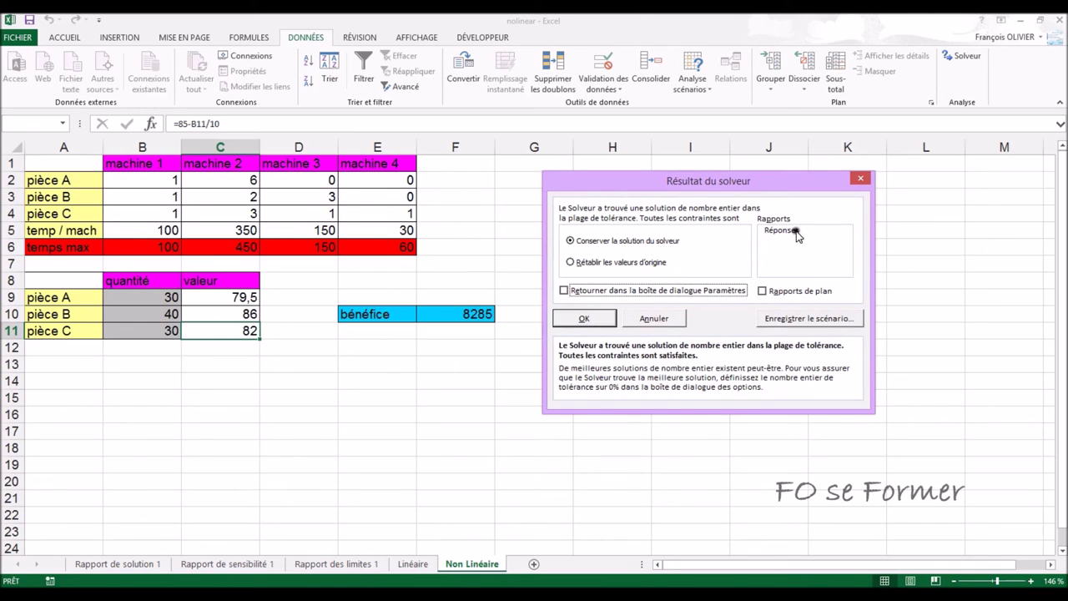
left_click(773, 230)
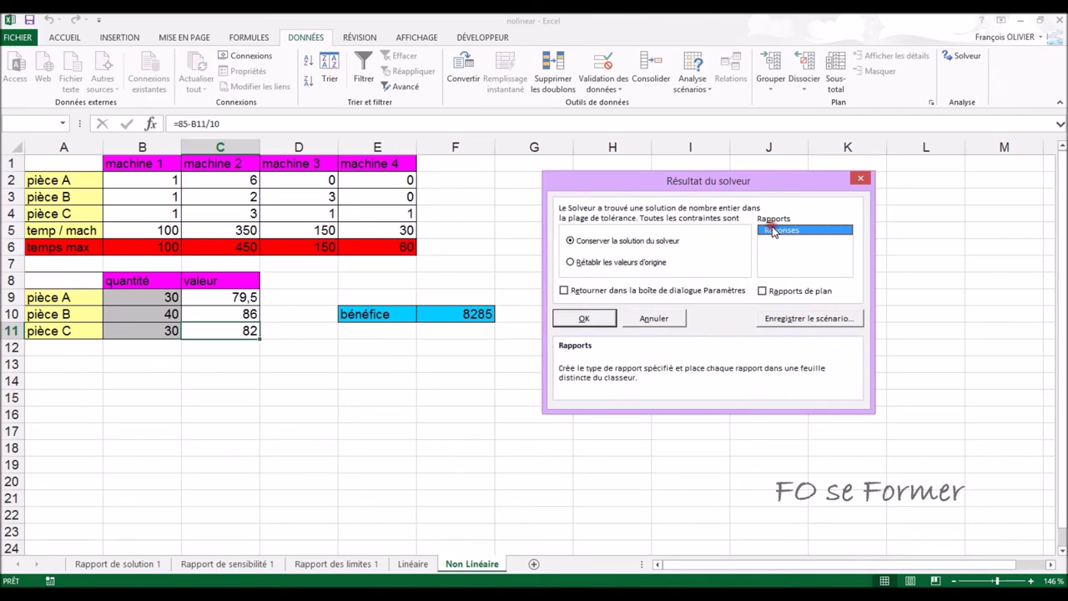
left_click(579, 319)
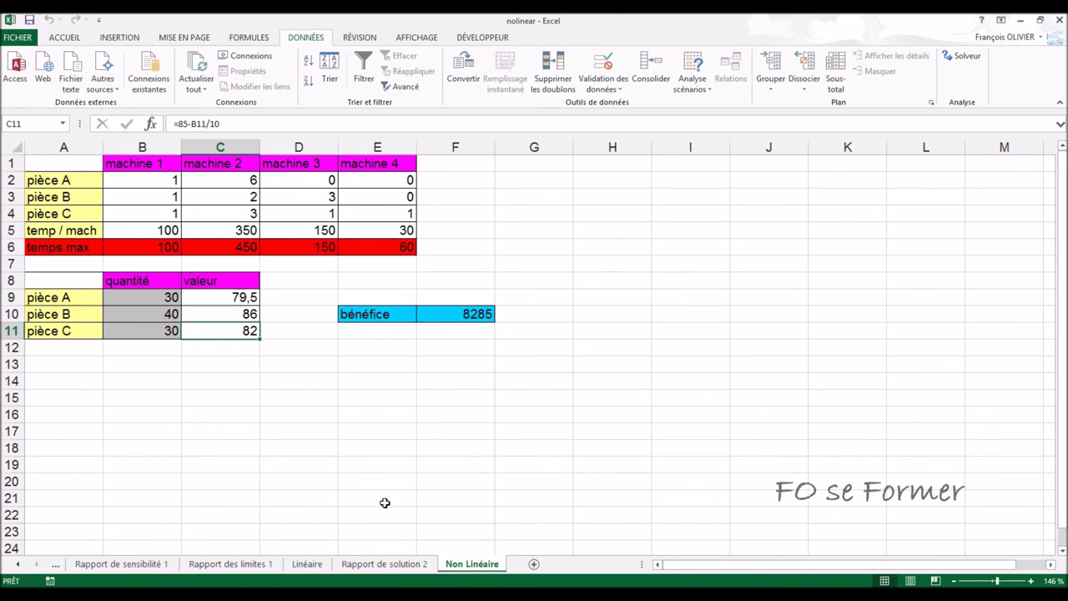
left_click(415, 565)
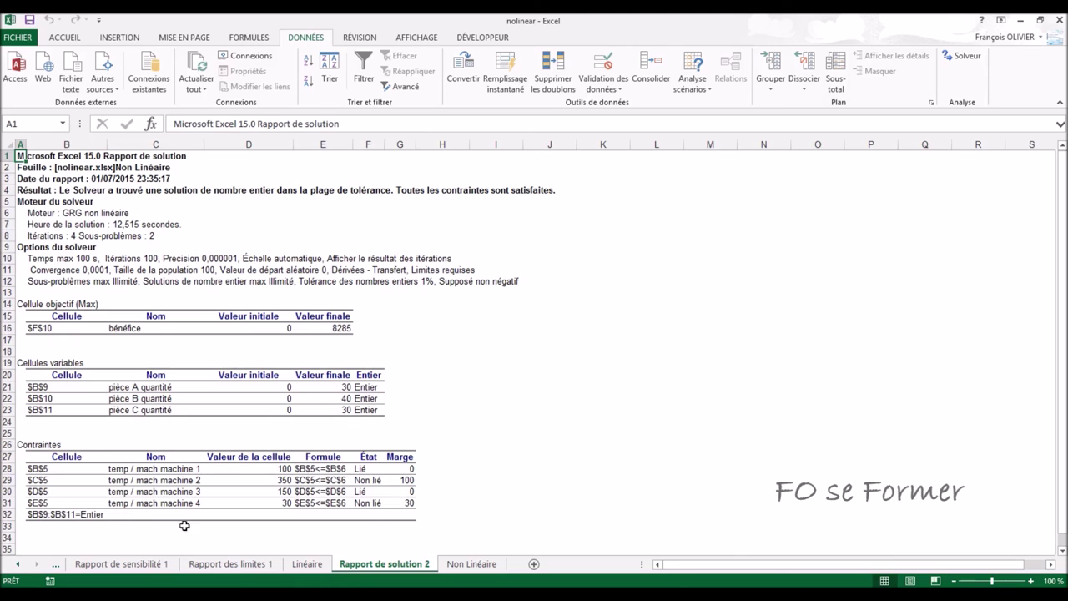
Step: Return to the Non Linéaire sheet after reviewing the answer report
left_click(453, 564)
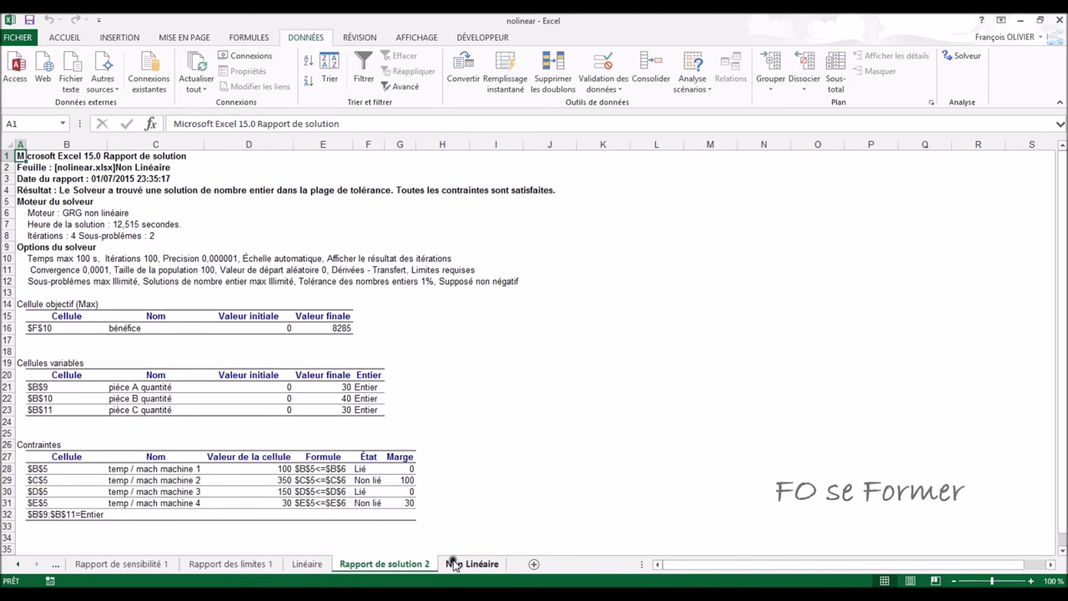